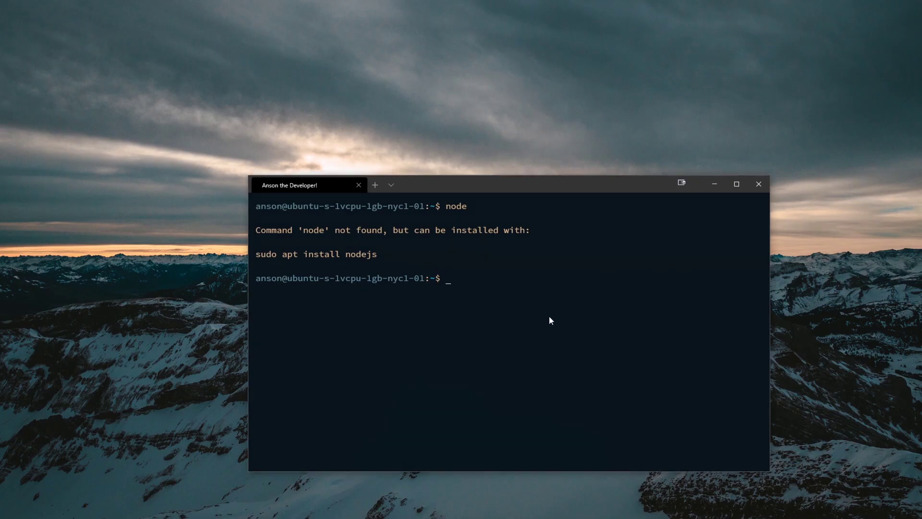
Step: Raise the terminal window and run node, which reports Node.js is not installed
left_click(548, 316)
left_click_drag(593, 187, 575, 182)
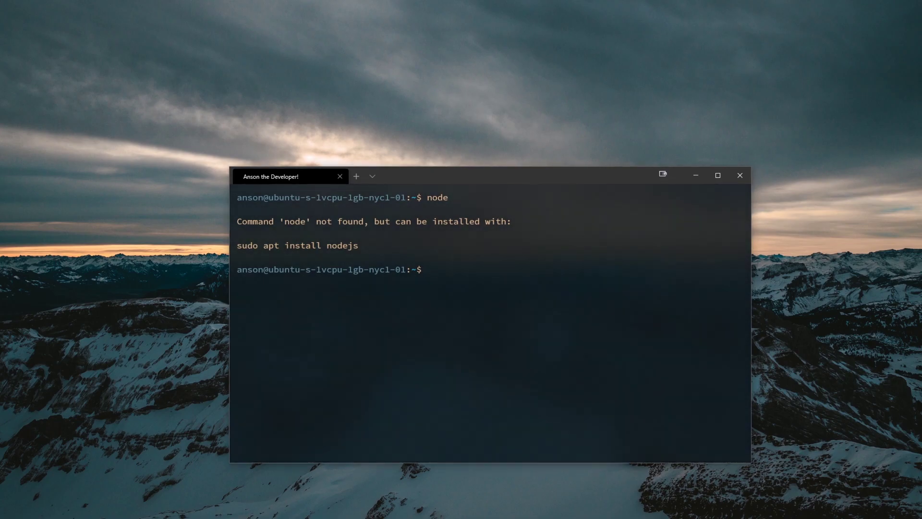
type("node")
key("Return")
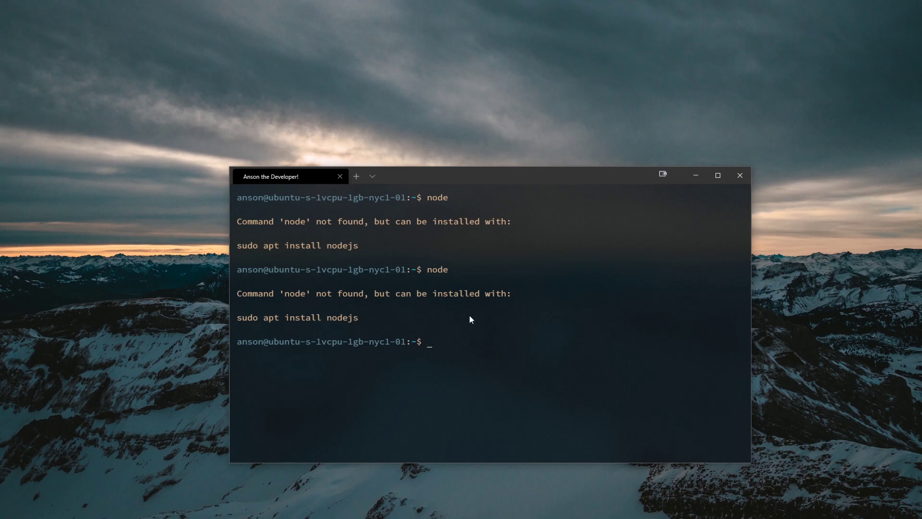
left_click_drag(489, 177, 494, 145)
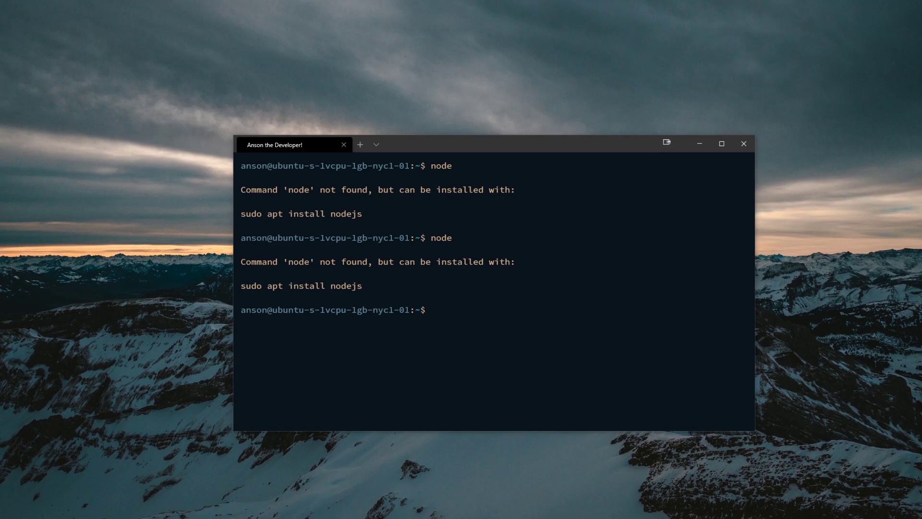
type("curl")
Step: Confirm curl is available and pipe the NodeSource setup_12.x script into sudo bash
key("Return")
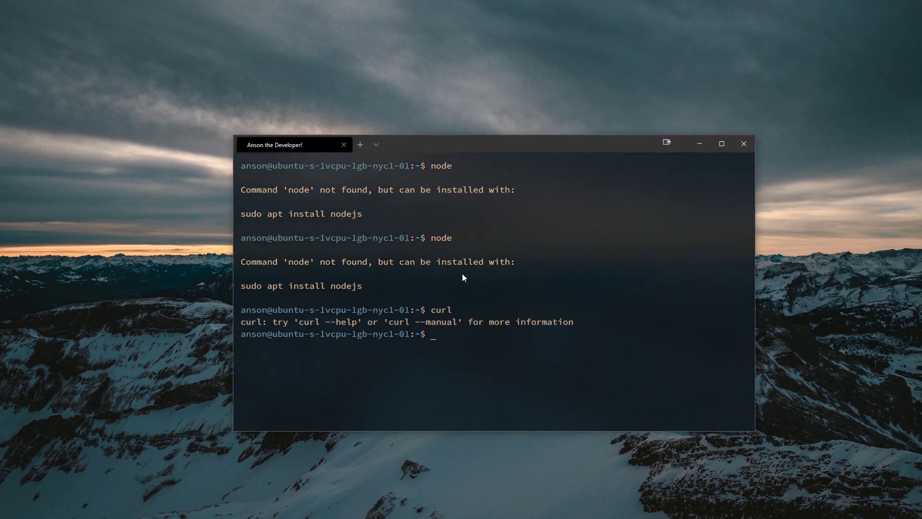
type("curl -sL ")
type("https://")
type("deb.nodesource.com/setup_12.x | sudo -E ")
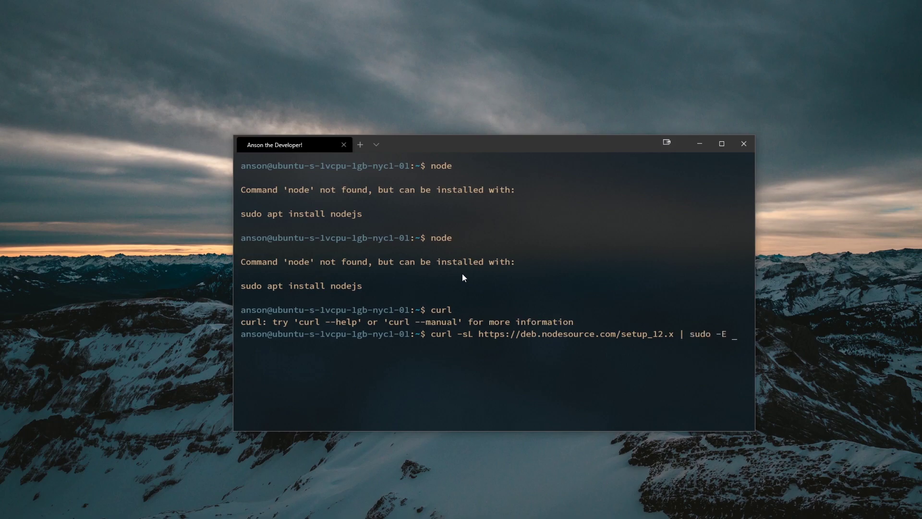
type("basyh")
key("BackSpace")
key("BackSpace")
type("h")
key("Return")
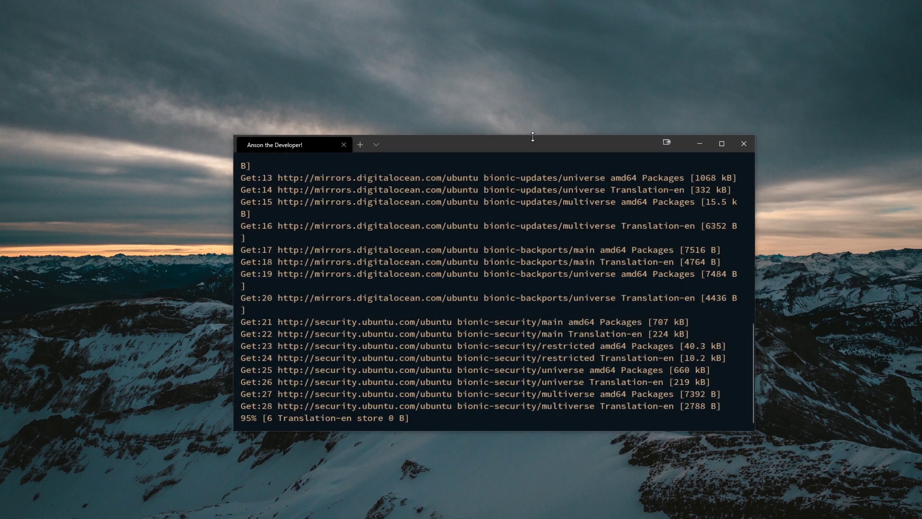
Step: Move the terminal to the top and stage sudo apt-get install -y nodejs
left_click_drag(537, 139, 520, 14)
scroll(525, 264, "up", 5)
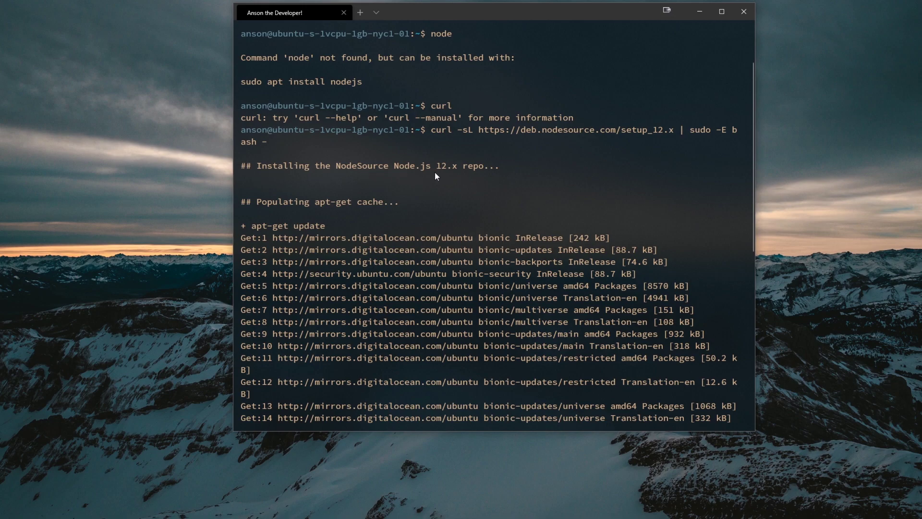
scroll(439, 170, "down", 5)
scroll(486, 169, "up", 3)
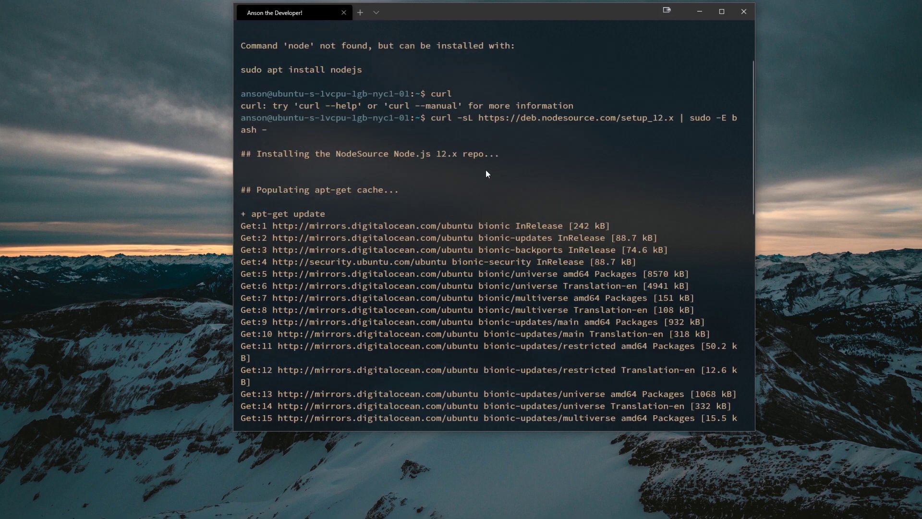
scroll(469, 173, "down", 10)
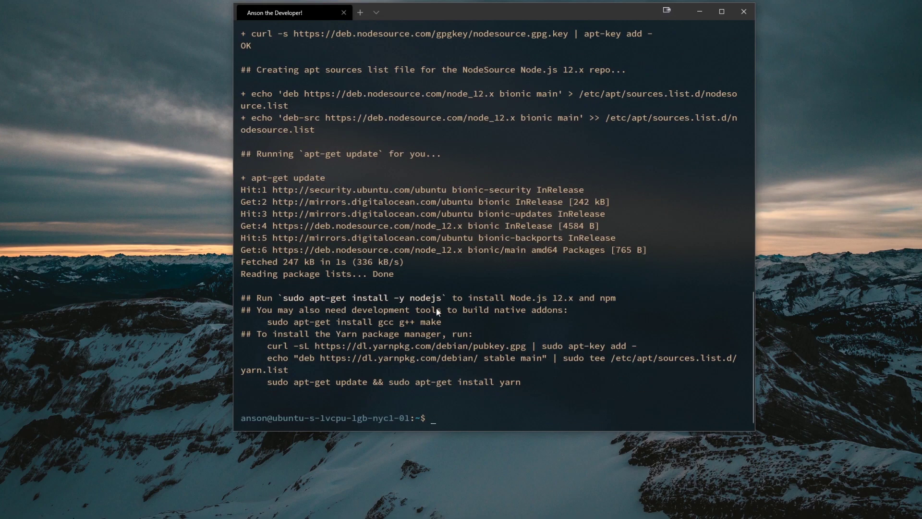
type("nsudo apt-ge")
type("t install -y nodejs")
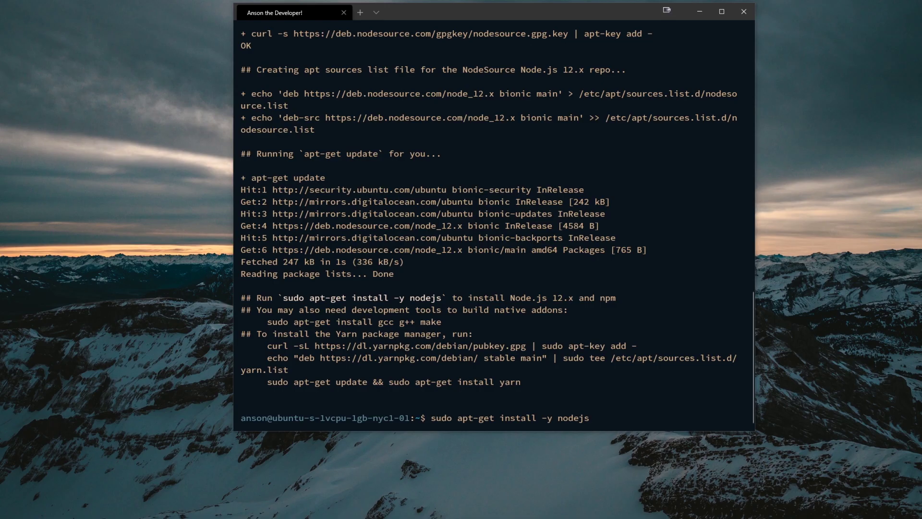
key("alt+Tab")
scroll(493, 310, "up", 5)
scroll(494, 310, "up", 5)
scroll(493, 311, "up", 10)
scroll(195, 101, "down", 3)
scroll(463, 205, "down", 3)
scroll(490, 213, "down", 10)
scroll(490, 231, "down", 8)
scroll(485, 244, "down", 5)
scroll(485, 244, "up", 5)
scroll(485, 243, "up", 3)
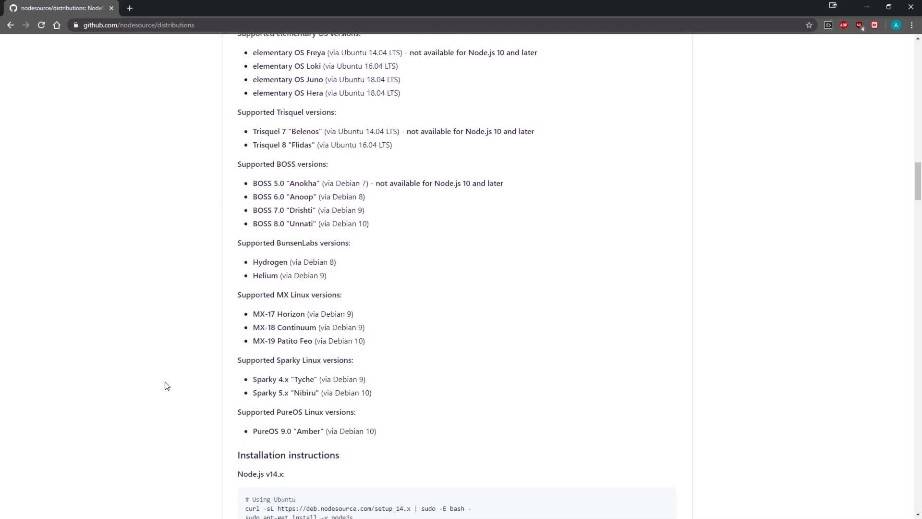
scroll(167, 345, "down", 2)
scroll(167, 344, "down", 2)
scroll(252, 311, "down", 1)
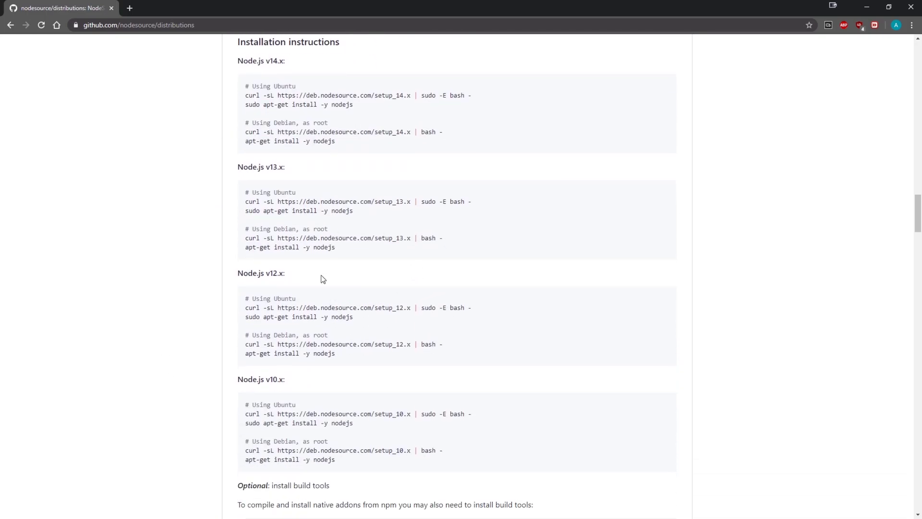
Step: Highlight the v12.x and v14.x Ubuntu setup commands on the nodesource/distributions page
left_click_drag(245, 307, 473, 309)
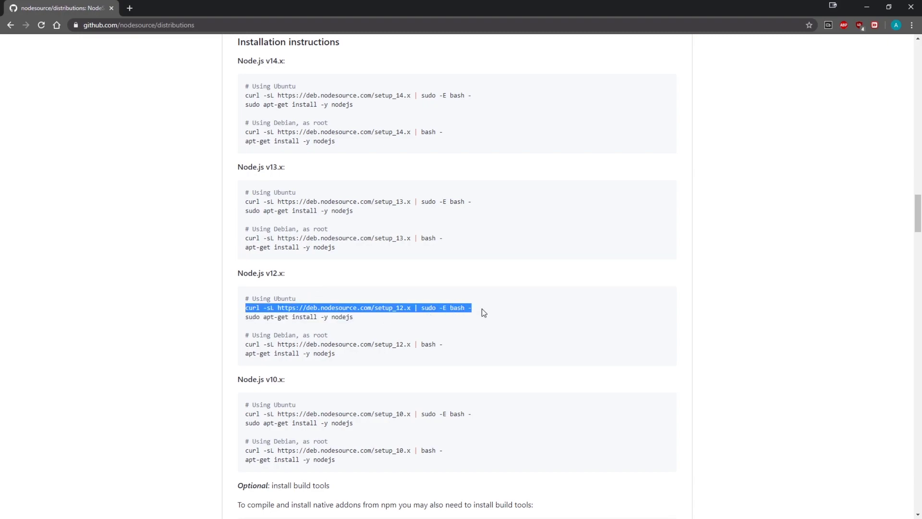
left_click(365, 322)
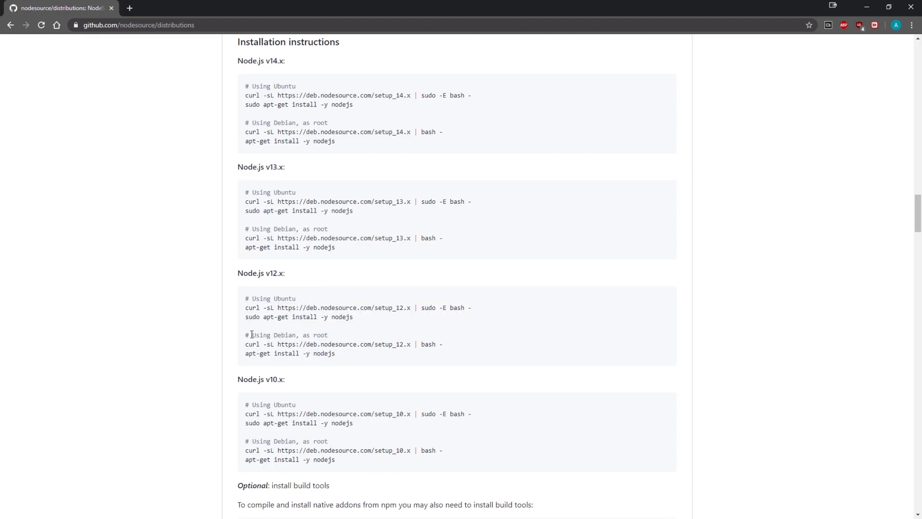
left_click_drag(245, 343, 448, 345)
left_click(407, 285)
scroll(381, 286, "up", 1)
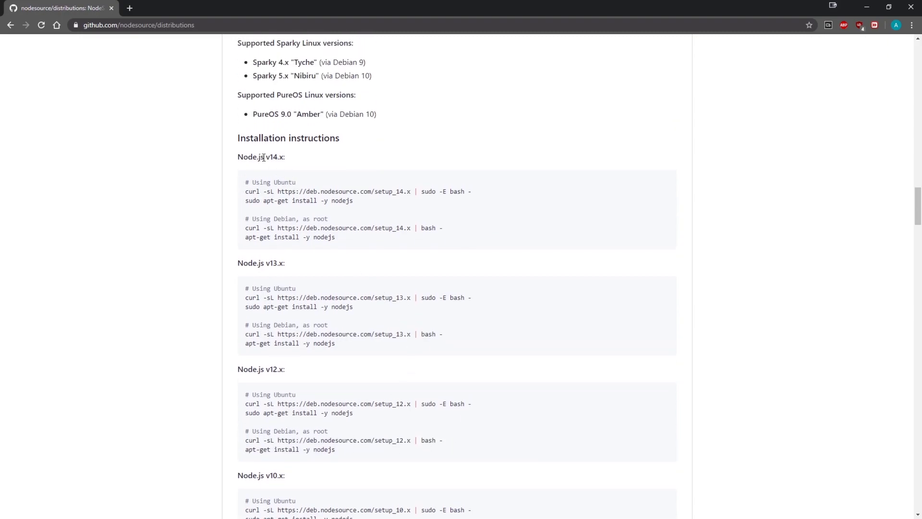
left_click_drag(472, 191, 245, 191)
left_click(239, 198)
key("alt+Tab")
Step: Install nodejs with apt, enlarge the window, confirm node starts, then clear the screen
key("Return")
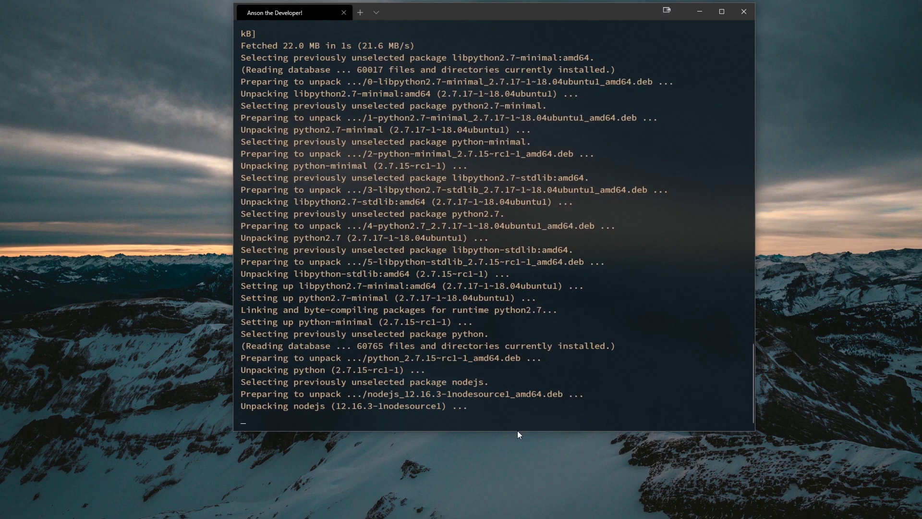
left_click_drag(517, 430, 504, 501)
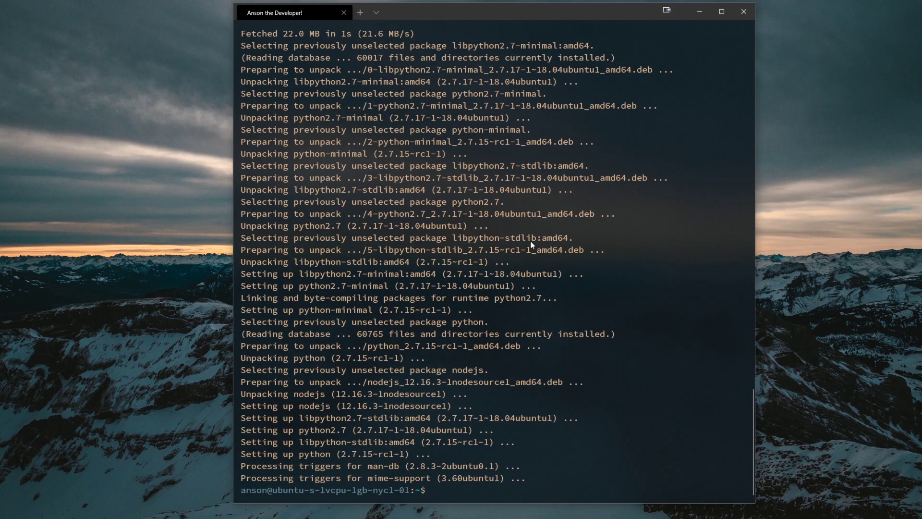
type("node")
key("Return")
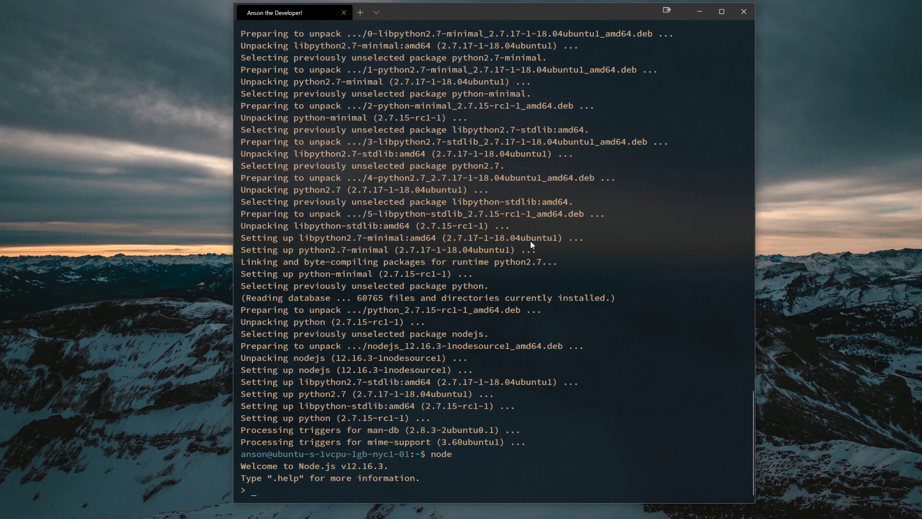
key("ctrl+z")
type("clear")
key("Return")
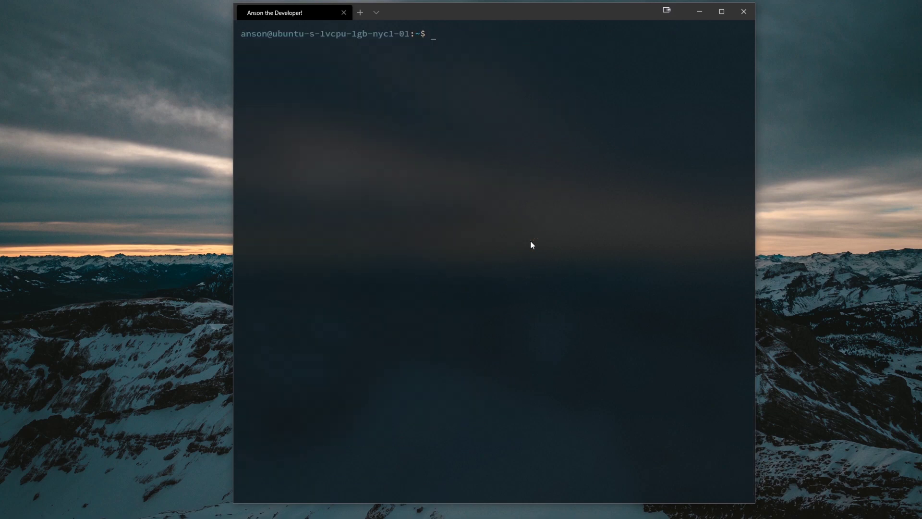
type("npm")
Step: Verify node reports v12.16.3 and npm reports 6.14.4, then clear the screen
key("Return")
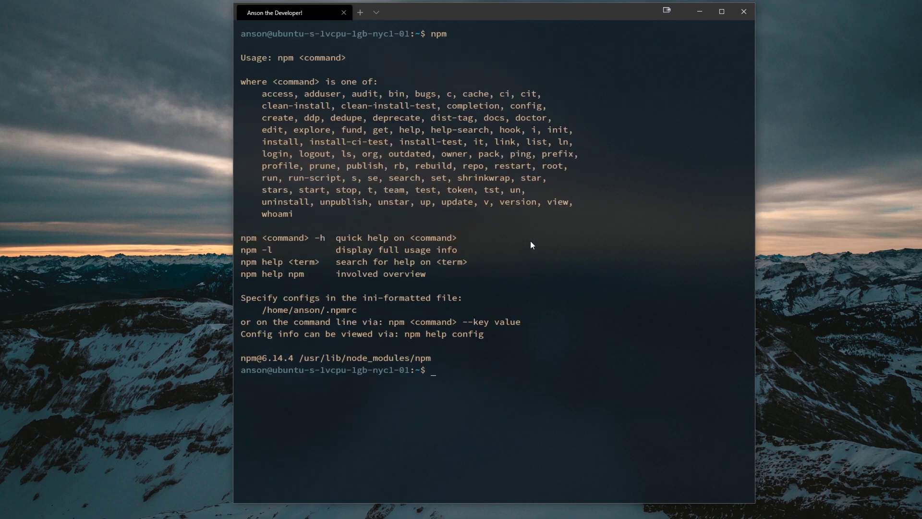
type("clea")
key("Return")
type("npm")
key("BackSpace")
key("BackSpace")
key("BackSpace")
type("ode --version")
key("Return")
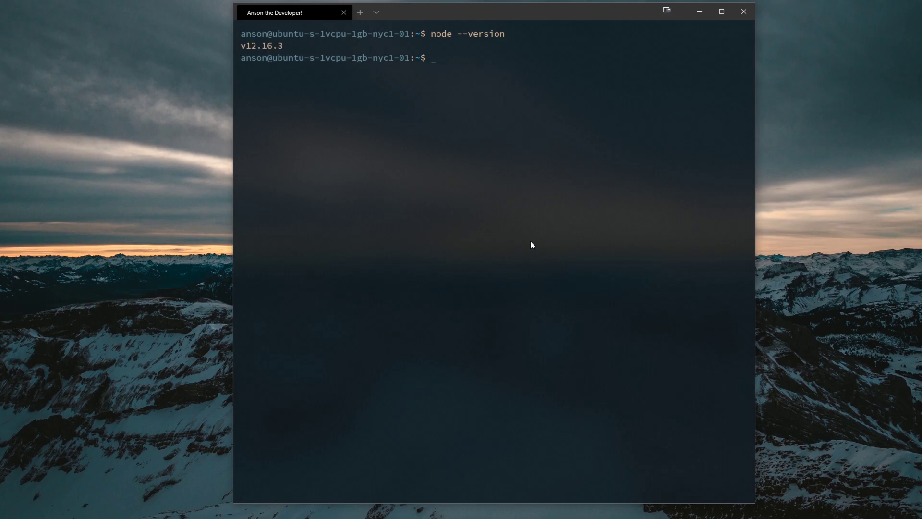
type("node -v")
key("Return")
type("npm -v")
key("Return")
type("cl")
key("BackSpace")
type("lear")
key("Return")
Step: Shrink the window and list the home directory and current working directory
left_click_drag(478, 6, 479, 257)
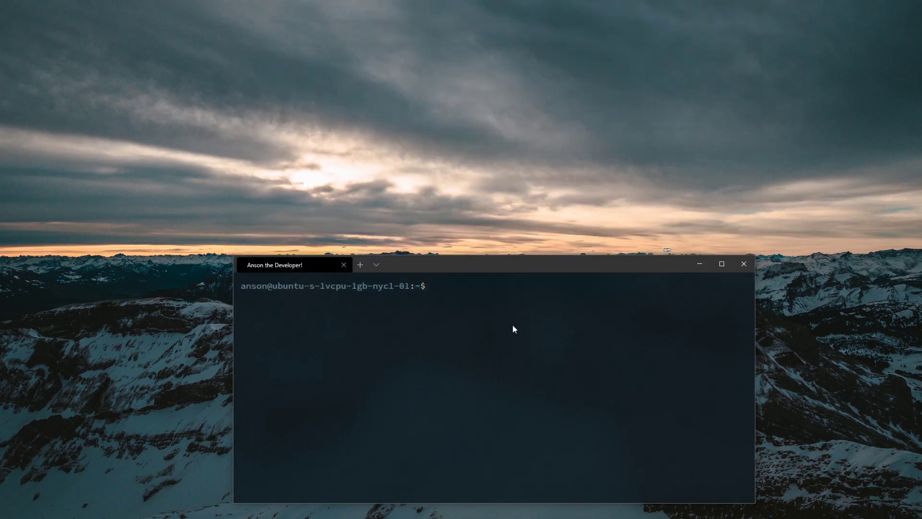
type(";s")
key("BackSpace")
key("BackSpace")
type("ls")
key("Return")
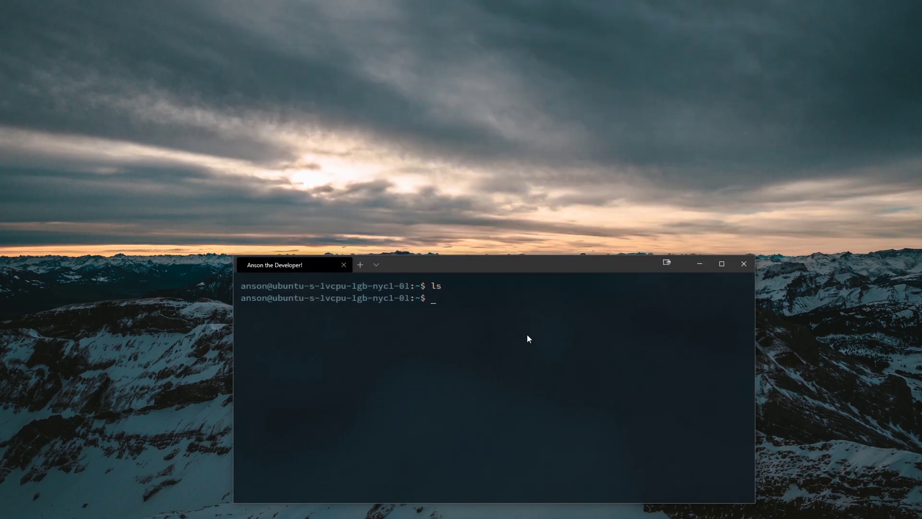
type("pwd")
key("Return")
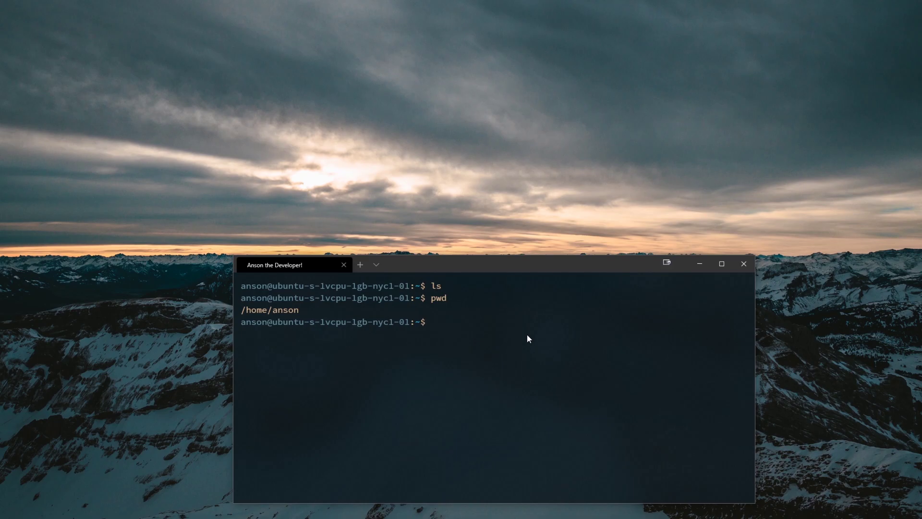
type("npm i -g slappey")
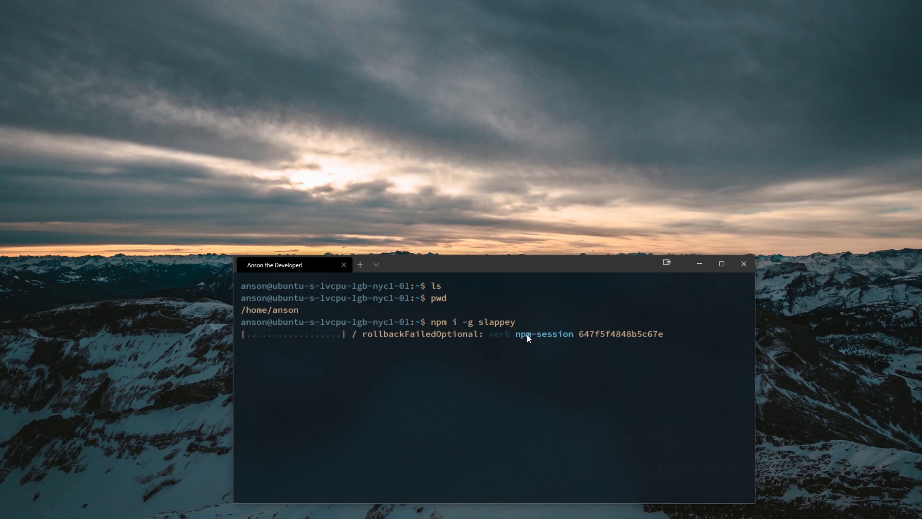
Step: Enlarge the window and highlight the EACCES permission denied error block
left_click_drag(501, 256, 500, 137)
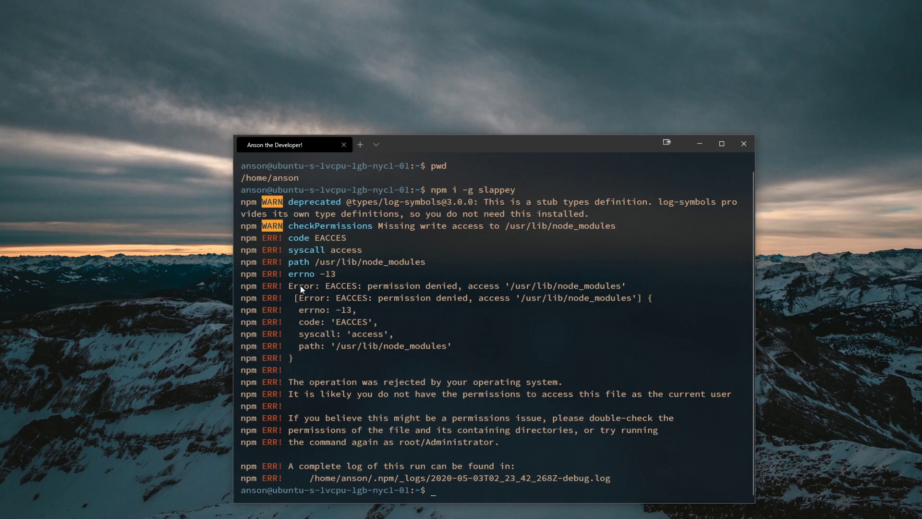
left_click_drag(299, 285, 460, 307)
left_click(543, 321)
left_click_drag(305, 291, 438, 355)
left_click(309, 355)
left_click_drag(308, 355, 289, 288)
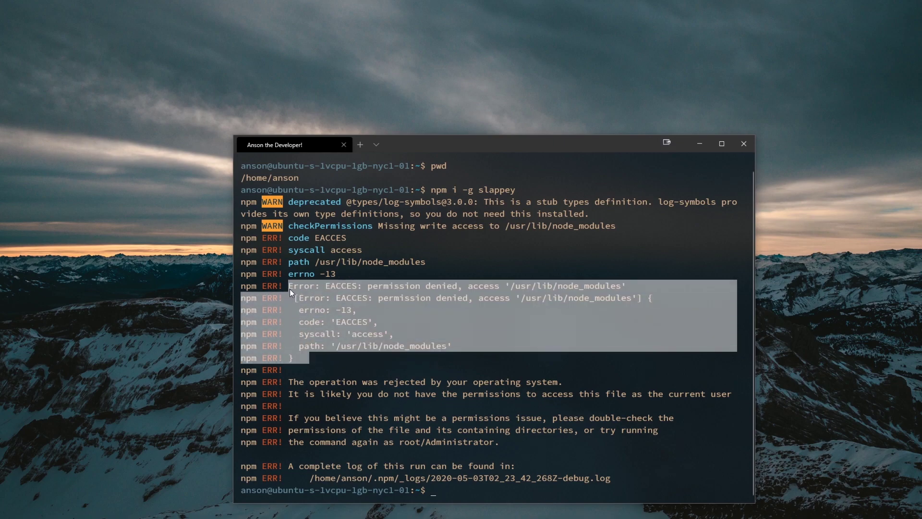
left_click(290, 289)
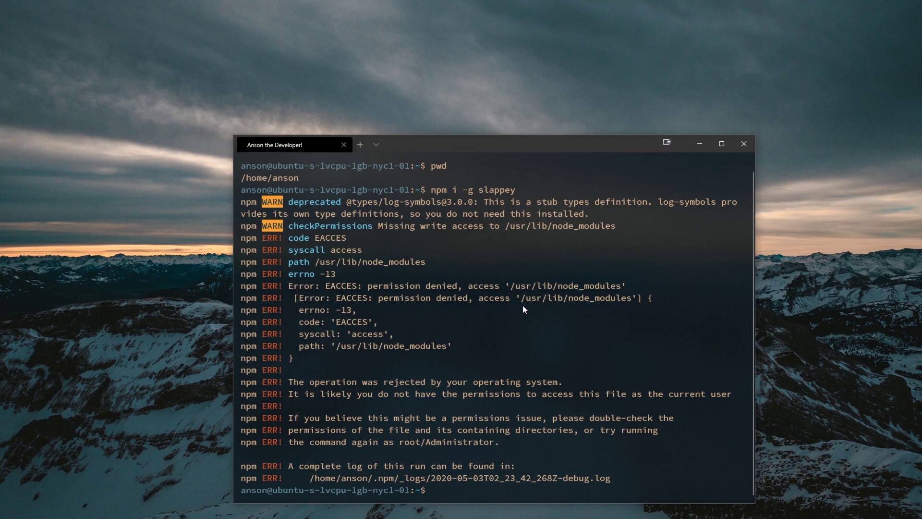
Step: Highlight the /usr/lib/node_modules path named in the error
left_click_drag(539, 299, 630, 303)
left_click(534, 300)
mouse_move(524, 300)
left_mouse_down()
mouse_move(627, 302)
mouse_move(546, 298)
left_mouse_up()
left_click(554, 307)
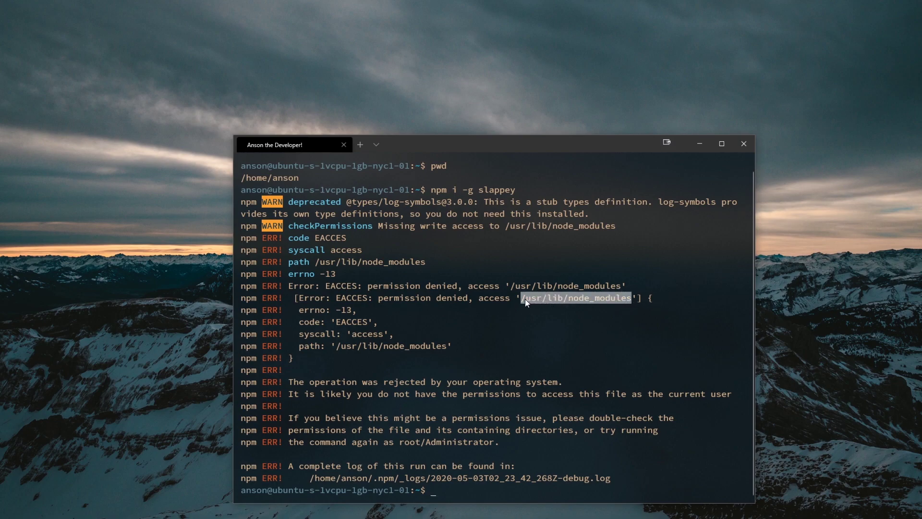
left_click(526, 300)
type("su")
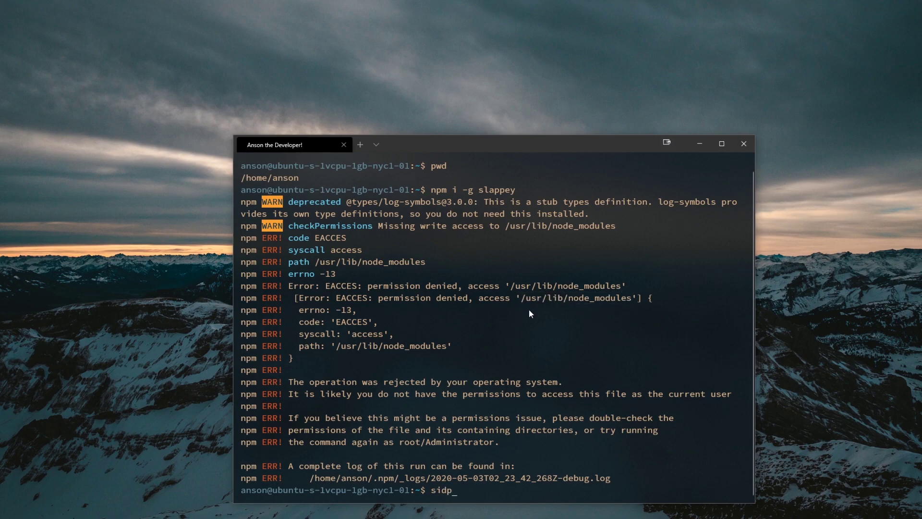
Step: Highlight the /usr/lib/node_modules path and rerun the install as sudo npm i -g slappey
key("BackSpace")
key("BackSpace")
left_click_drag(521, 301, 630, 299)
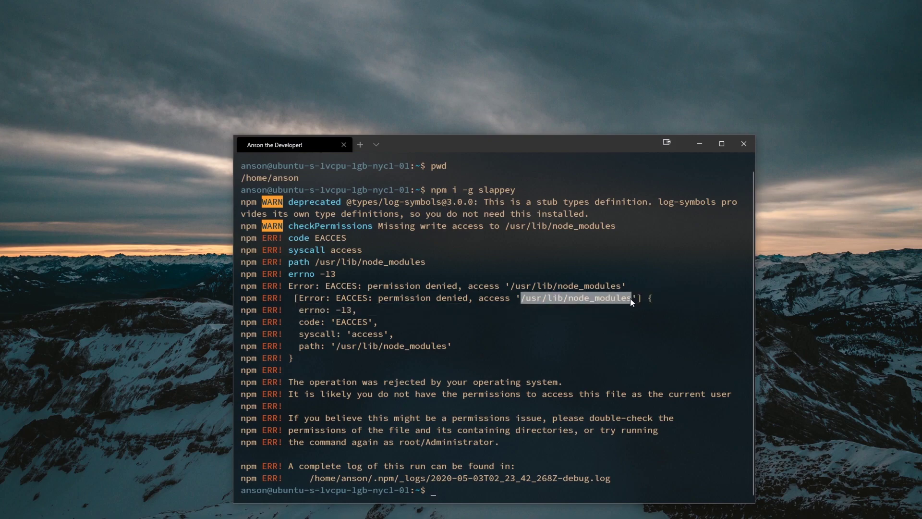
left_click(606, 338)
type("udo npm i -")
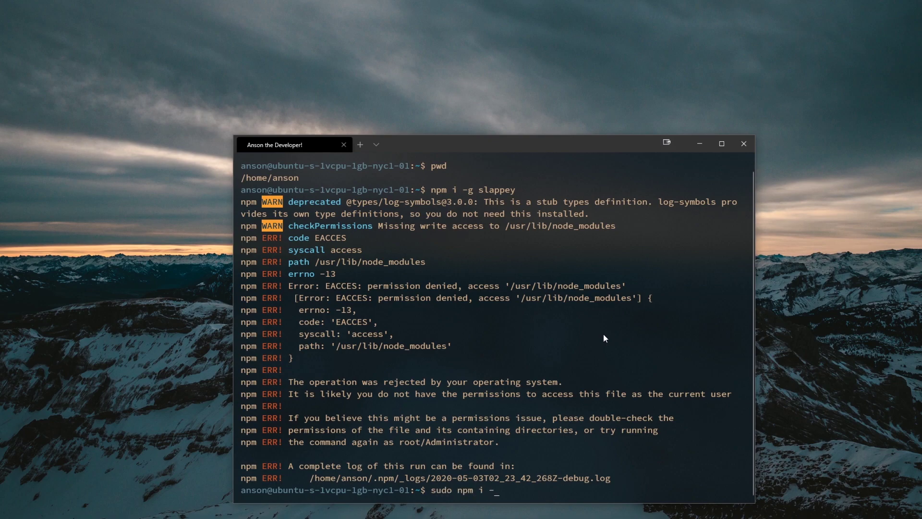
type("g slappey")
key("Return")
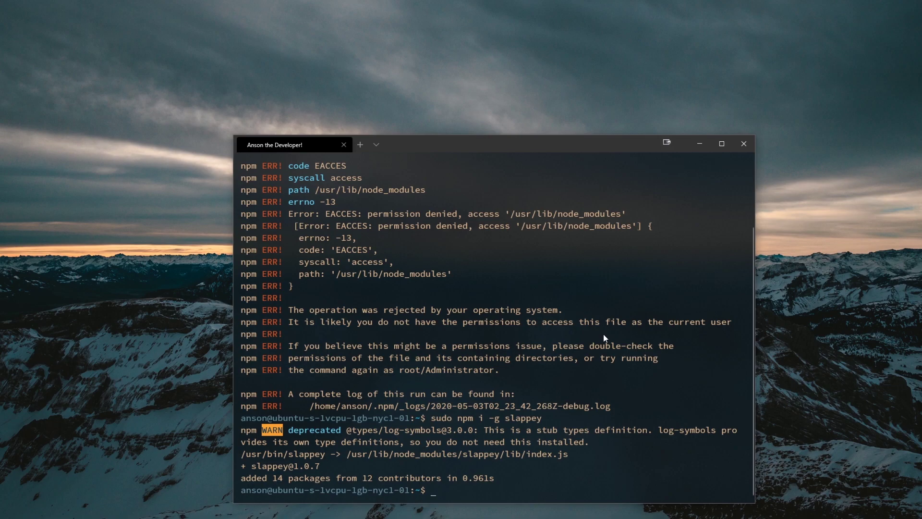
type("clear")
Step: Create a test folder and initialise it with a default package.json
key("Return")
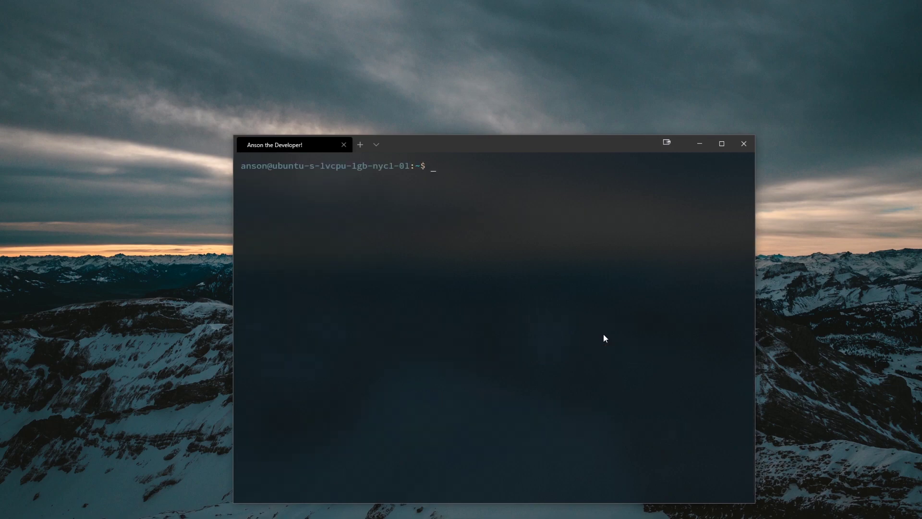
type("nls")
key("Return")
type("mkdir test")
key("Return")
type("d tes")
key("Tab")
key("Return")
type("npm init -")
type("y")
key("Return")
type("npm i discord.js")
Step: Install discord.js 12.2.0, then return to the home directory and list it
key("Return")
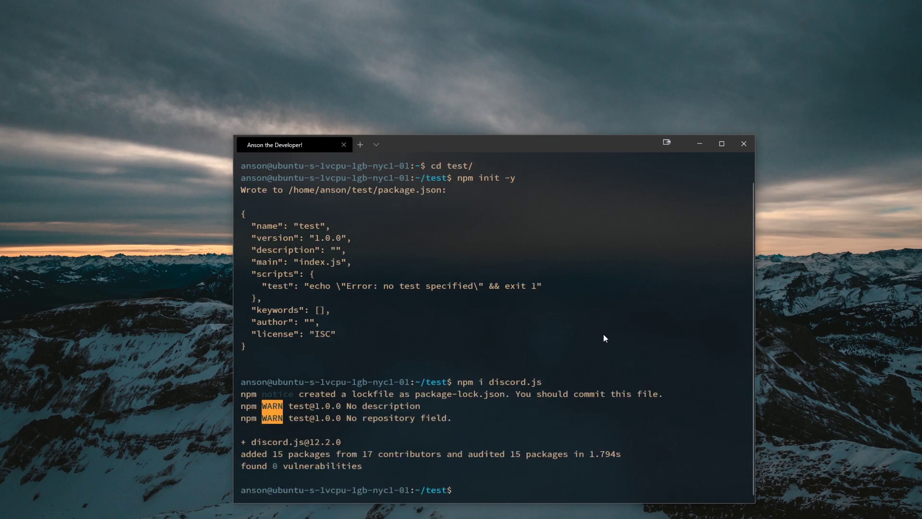
type("lear")
key("Return")
type("cd ..")
key("Return")
type("ls")
key("Return")
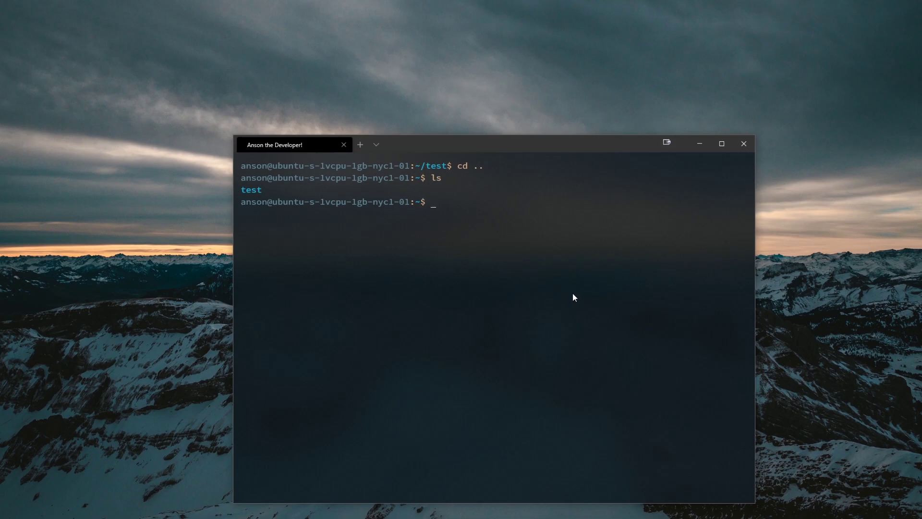
type("ls")
Step: Generate test-discord-bot with slappey: new project, latest Discord.JS, pasted token, $ prefix
key("Return")
type("slappey")
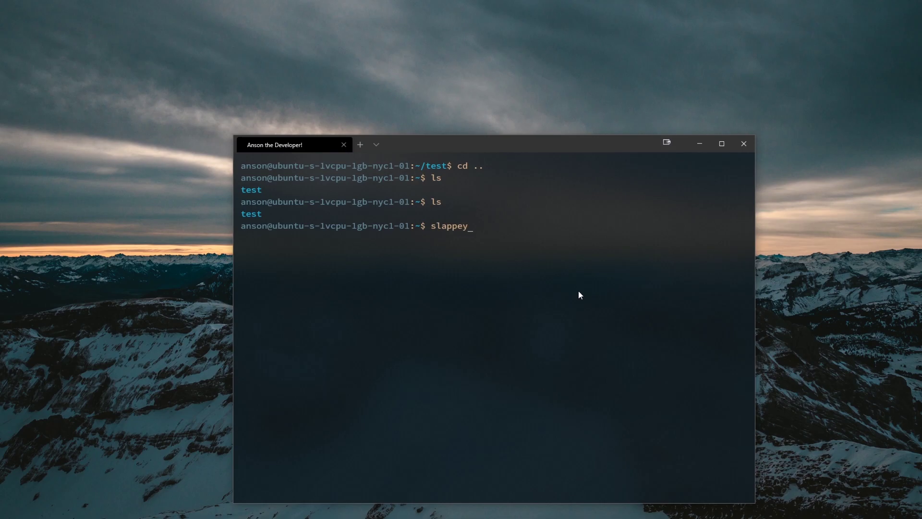
key("Return")
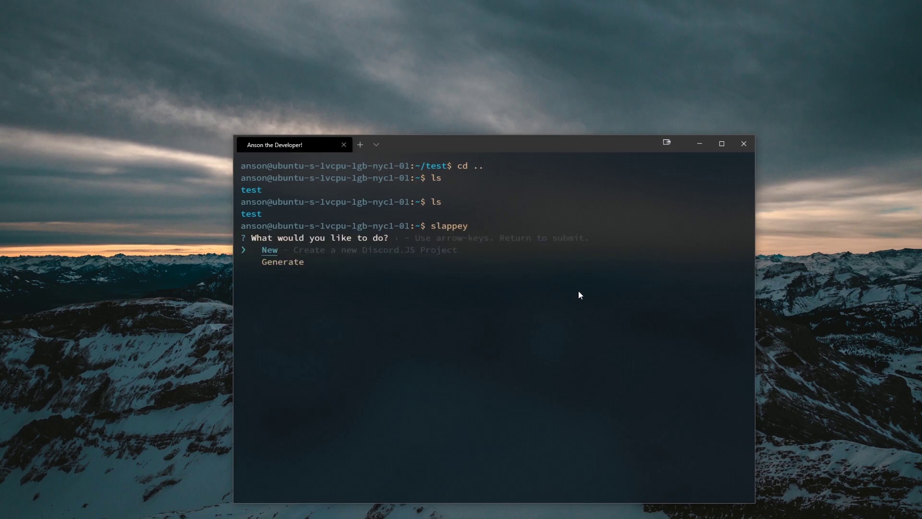
key("Return")
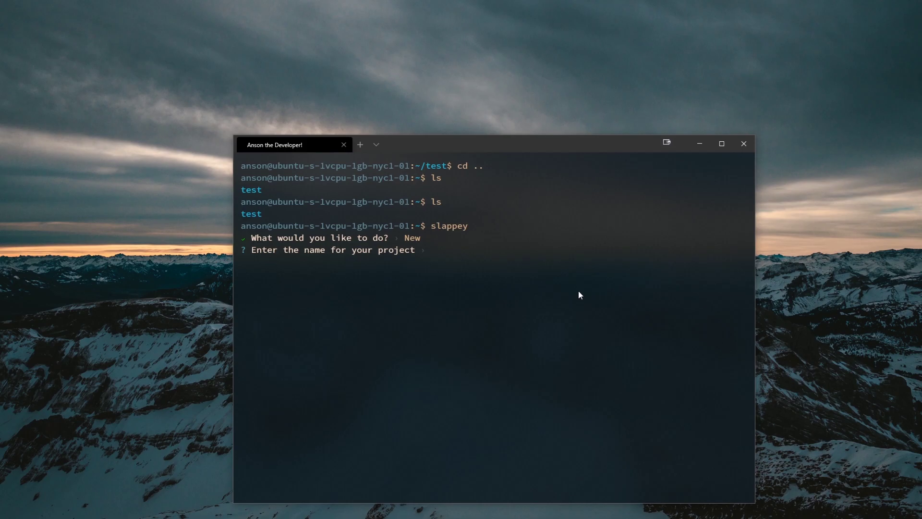
type("test-discord-bot")
key("Return")
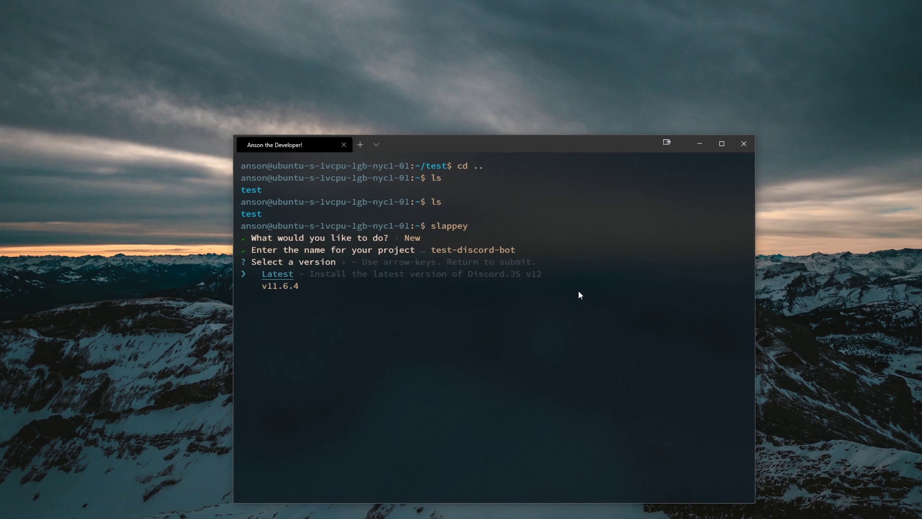
key("Return")
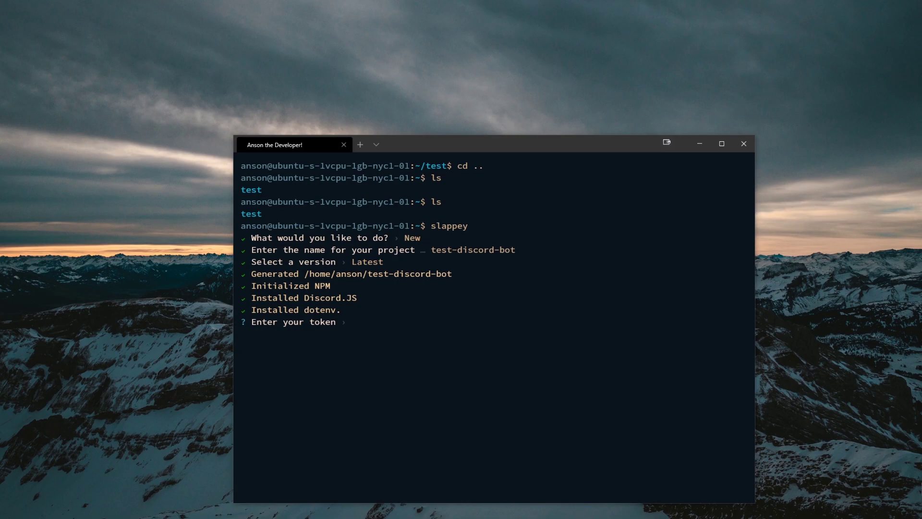
key("ctrl+v")
key("Return")
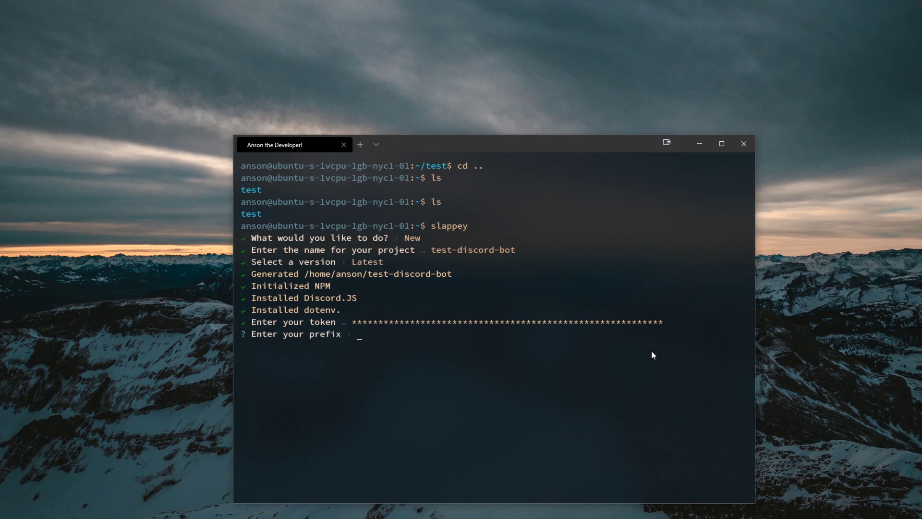
type("$")
key("Return")
type("cd")
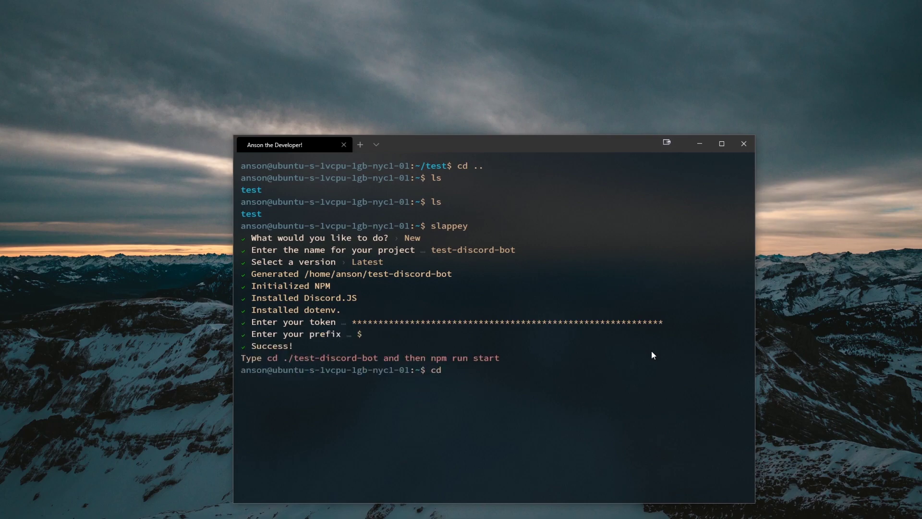
type(" test")
Step: Enter test-discord-bot, list its files, clear, and start the bot with npm run start
key("Tab")
key("Return")
type("ls")
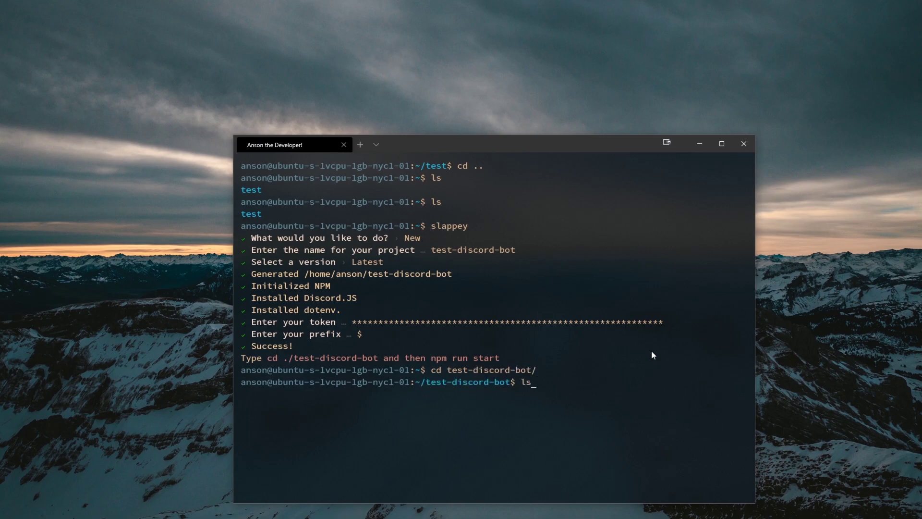
key("Return")
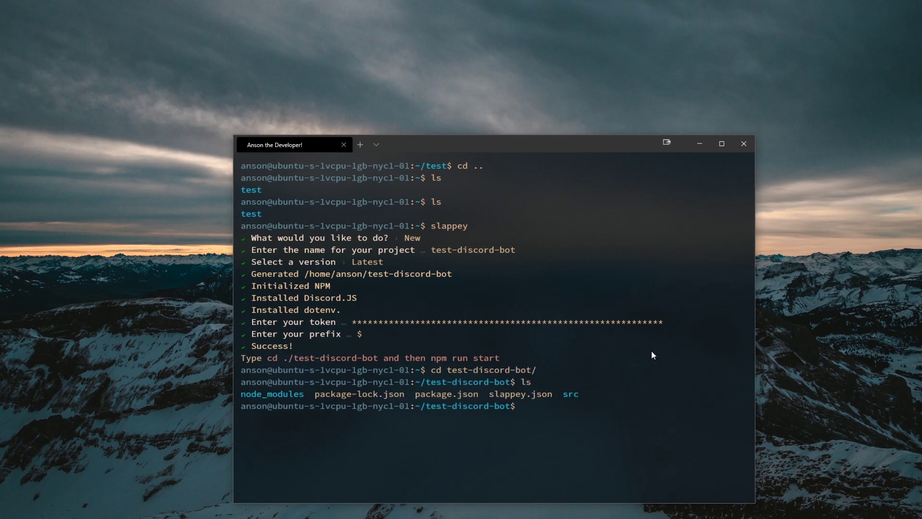
type("clear")
key("Return")
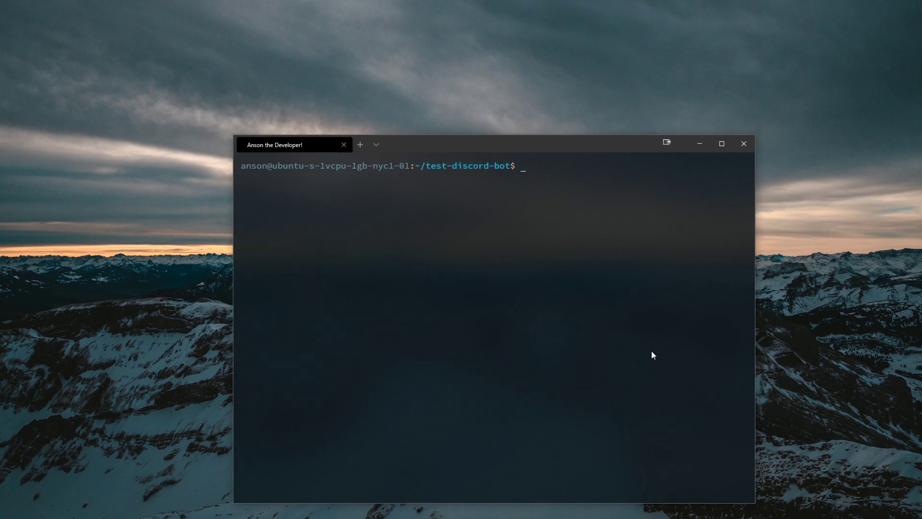
type("pm r")
type("un start")
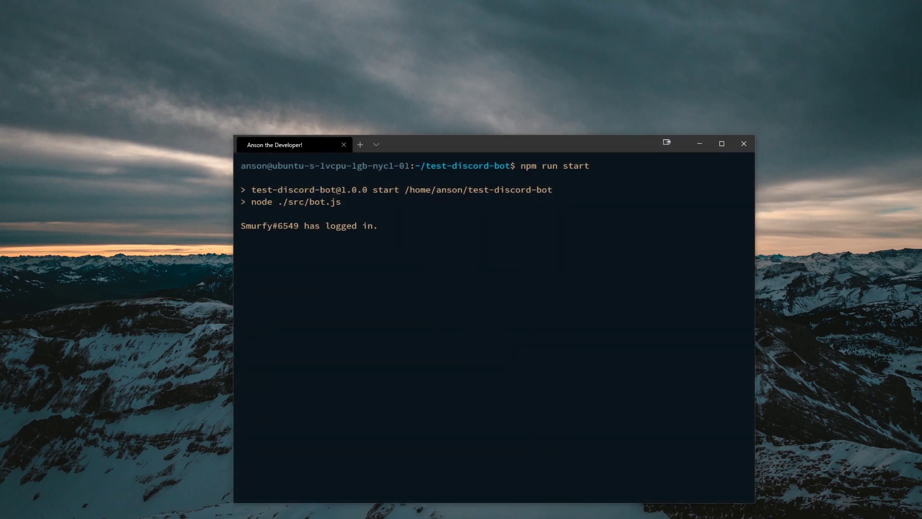
key("alt+Tab")
Step: Check the bot's profile card in Discord, then move the terminal window up and left
left_click(728, 164)
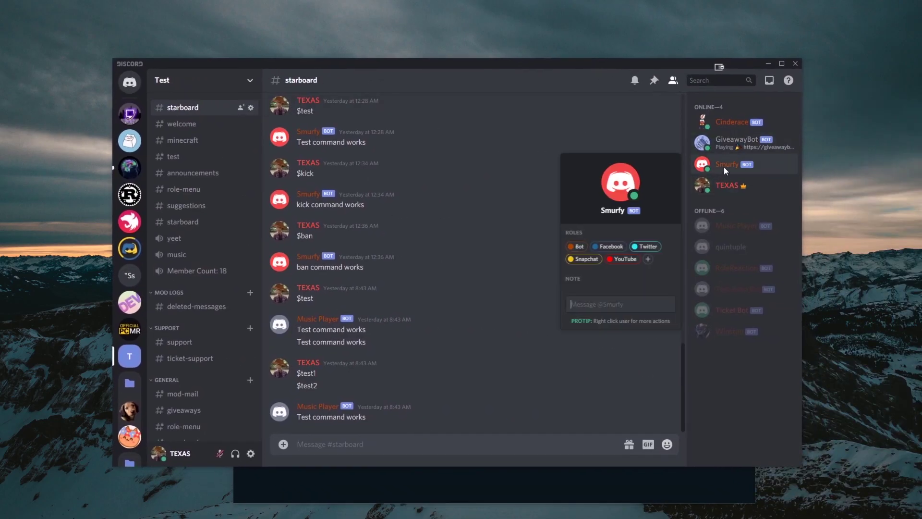
left_click(520, 144)
key("alt+Tab")
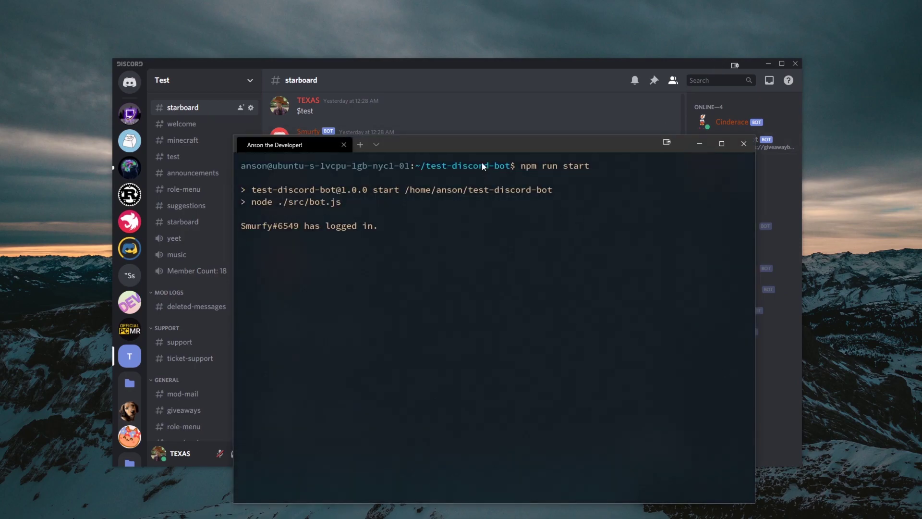
mouse_move(462, 145)
left_mouse_down()
mouse_move(411, 113)
mouse_move(540, 121)
left_mouse_up()
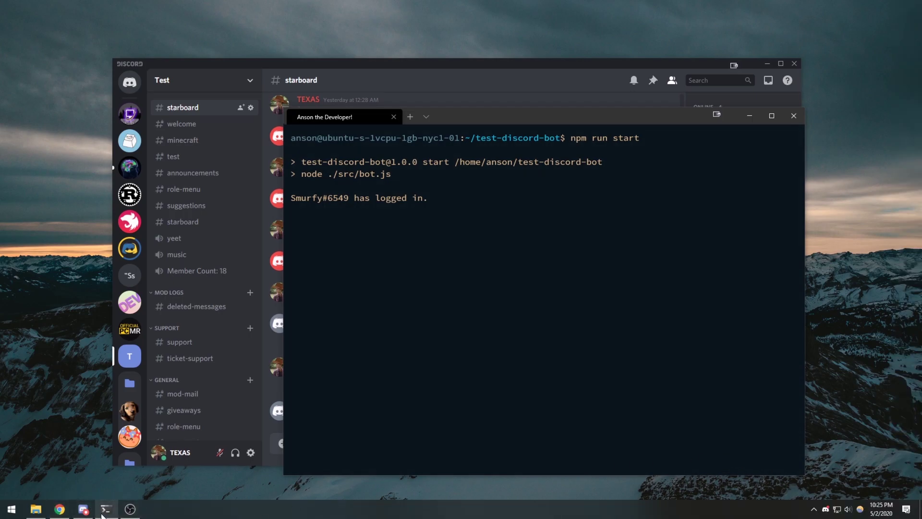
Step: Send $test twice in the starboard channel to get 'Test command works' replies
left_click(548, 94)
left_click(461, 442)
type("$test")
key("Return")
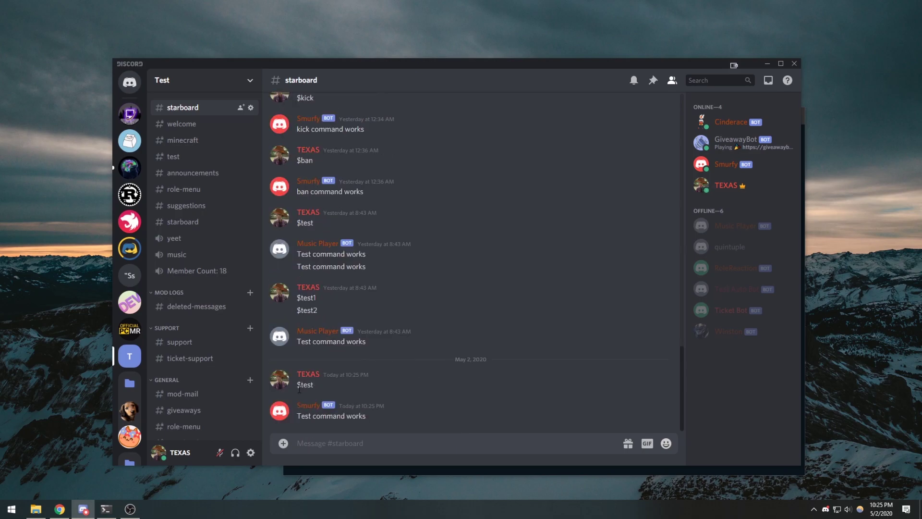
type("$test")
key("Return")
Step: Stop the running npm start bot process with Ctrl+C, then send $test again
left_click(375, 469)
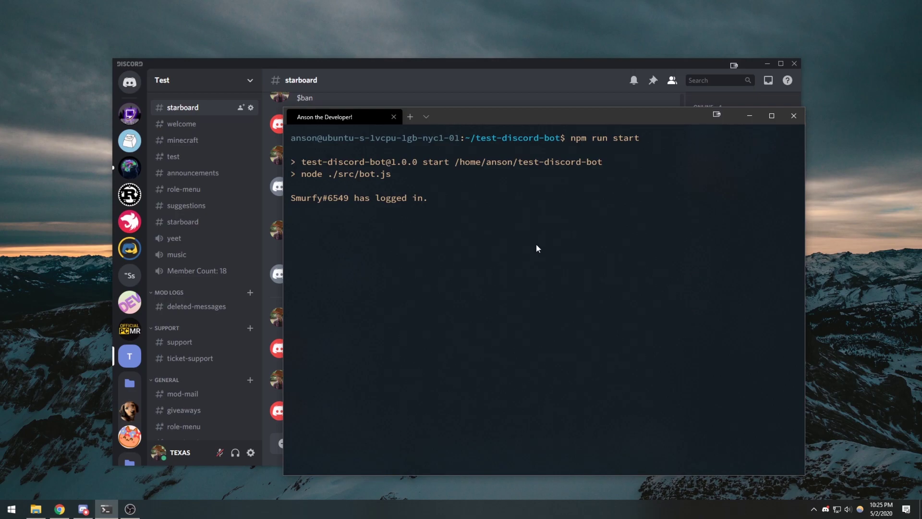
key("ctrl+c")
key("ctrl+c")
key("ctrl+c")
key("ctrl+c")
left_click(508, 98)
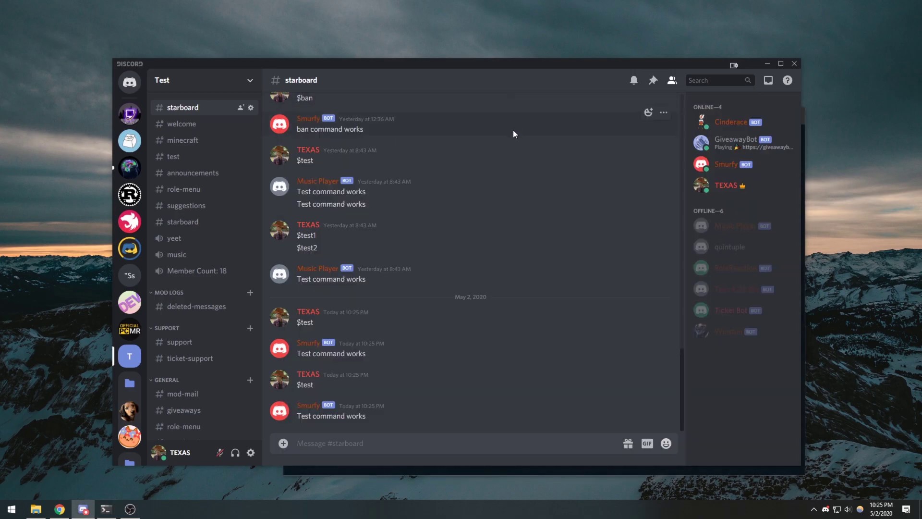
type("$test")
key("Return")
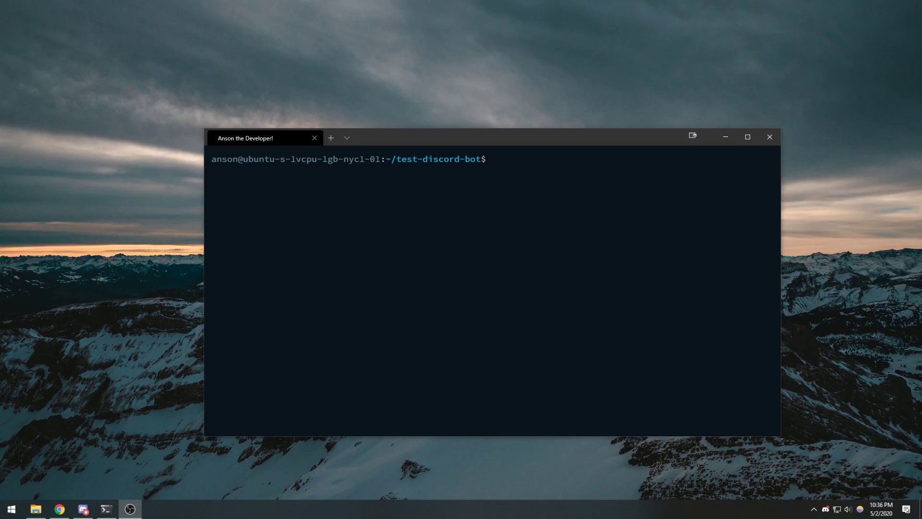
Step: Install pm2 globally on the droplet with sudo npm i -g pm2
left_click(445, 317)
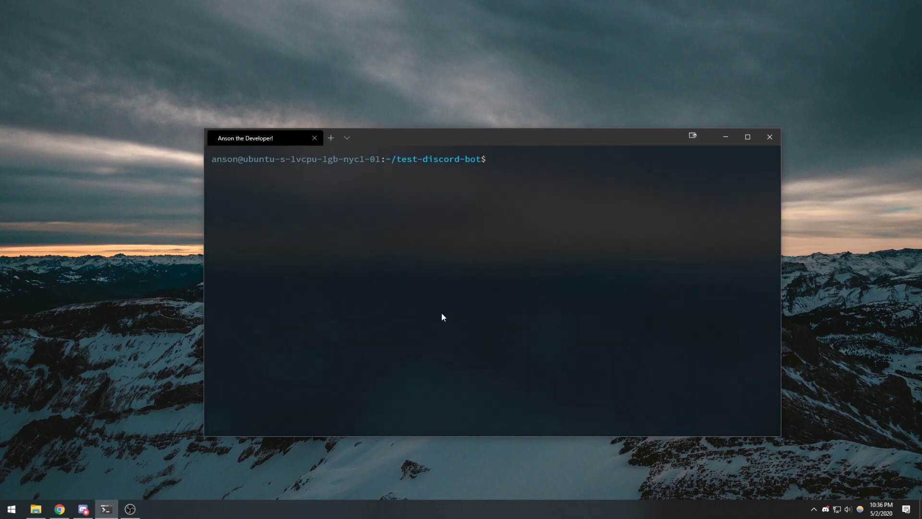
type("npm")
key("BackSpace")
key("BackSpace")
key("BackSpace")
type("sudo npm i -g pm2")
key("Return")
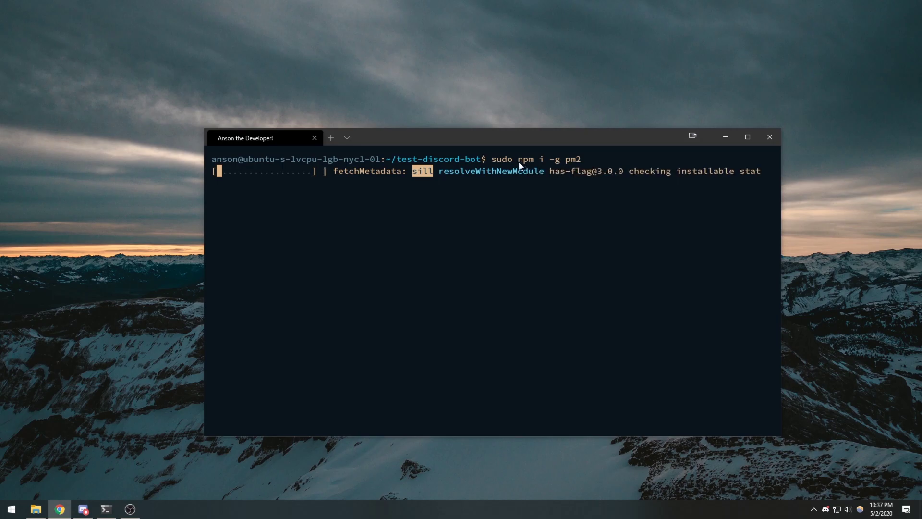
left_click(582, 162)
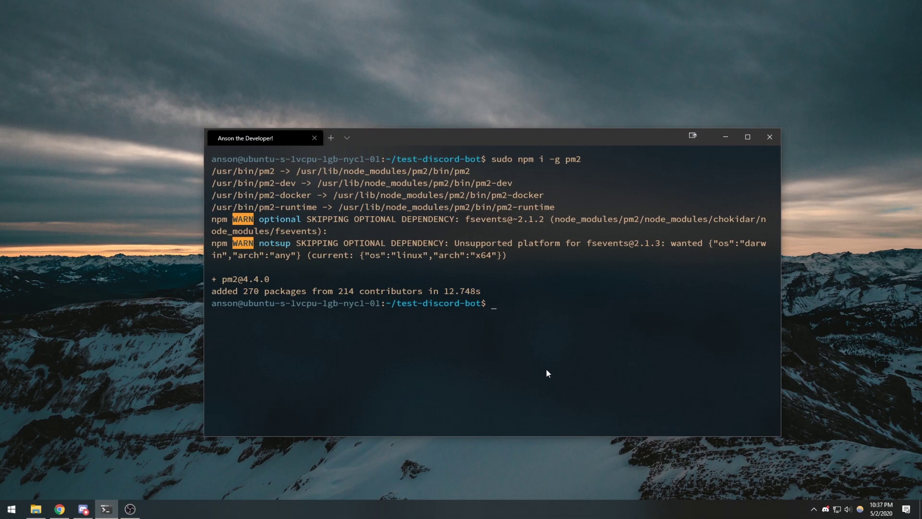
type("ls")
Step: List the project folder and display pm2's usage help
key("Return")
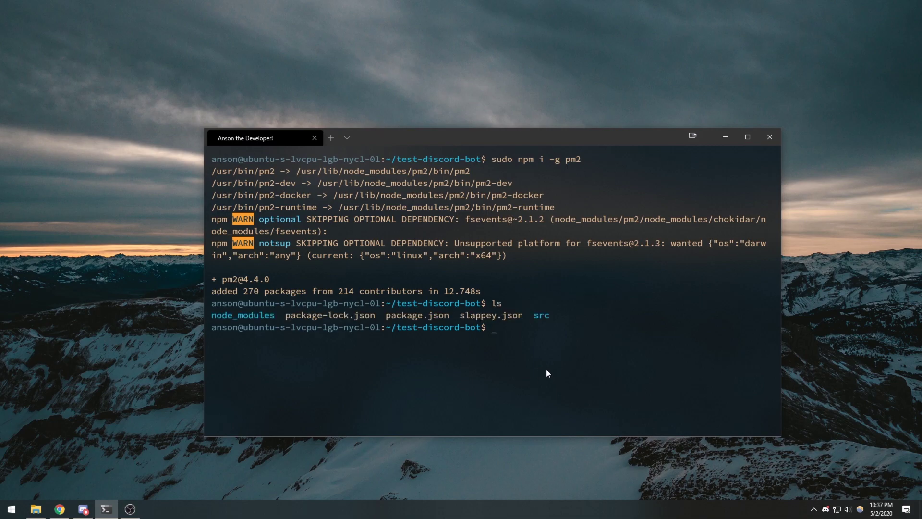
type("pm2")
key("Return")
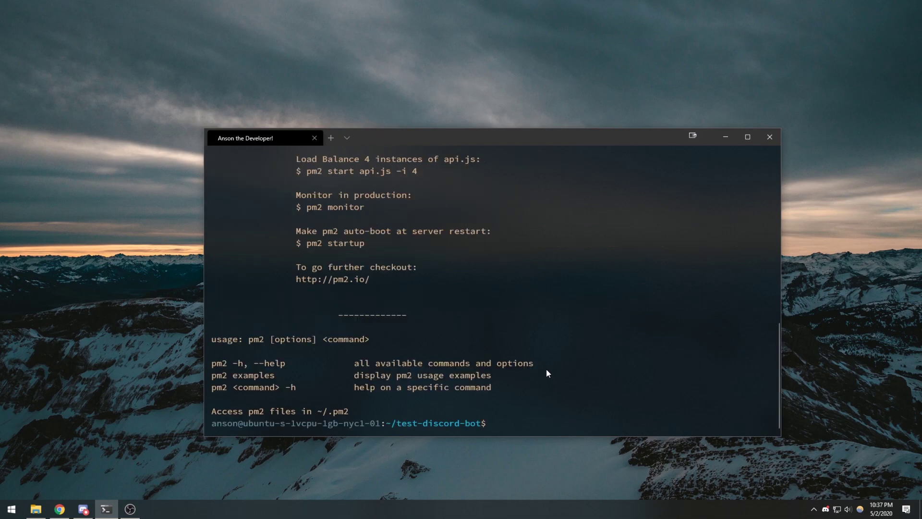
scroll(526, 370, "up", 5)
scroll(515, 340, "up", 5)
scroll(514, 341, "down", 5)
scroll(515, 341, "down", 5)
left_click_drag(510, 142, 516, 21)
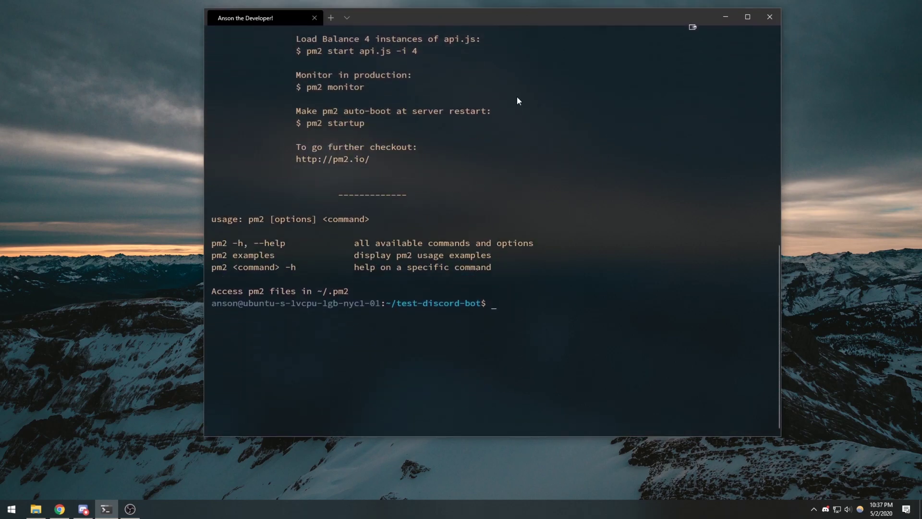
type("ls")
Step: Start ./src/bot.js under pm2 as DiscordBot and view logs showing Smurfy#6549 logged in
key("Return")
type("clear")
key("Return")
type("pm2")
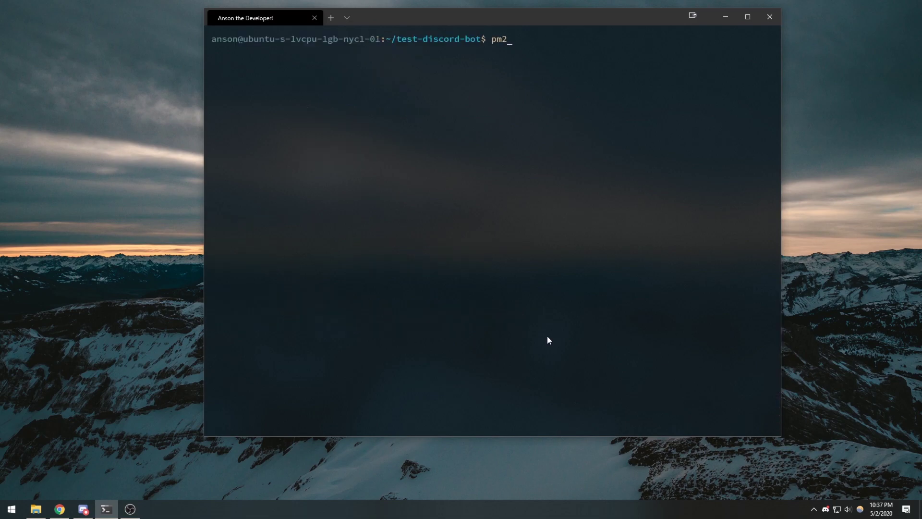
type(" start")
type(" --")
key("BackSpace")
key("BackSpace")
key("BackSpace")
type("namer")
type("=DiscordBot ./")
type("src/bot.js")
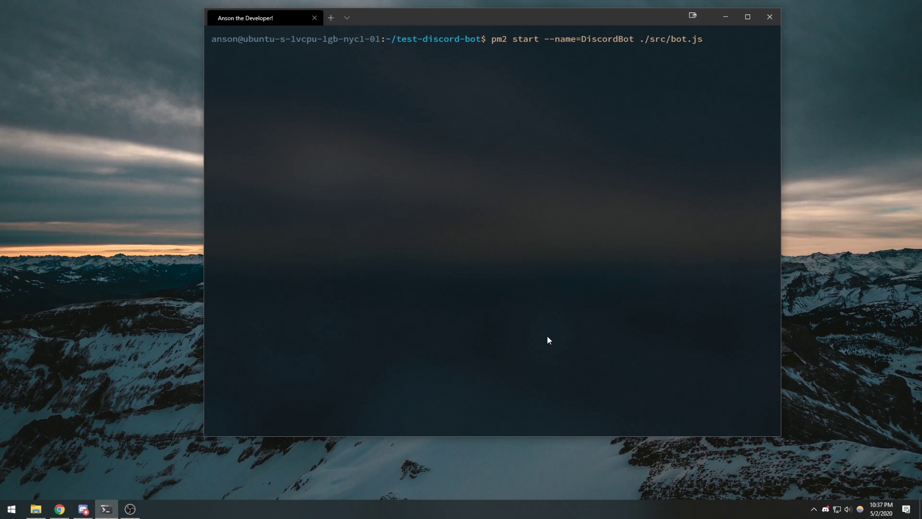
key("Return")
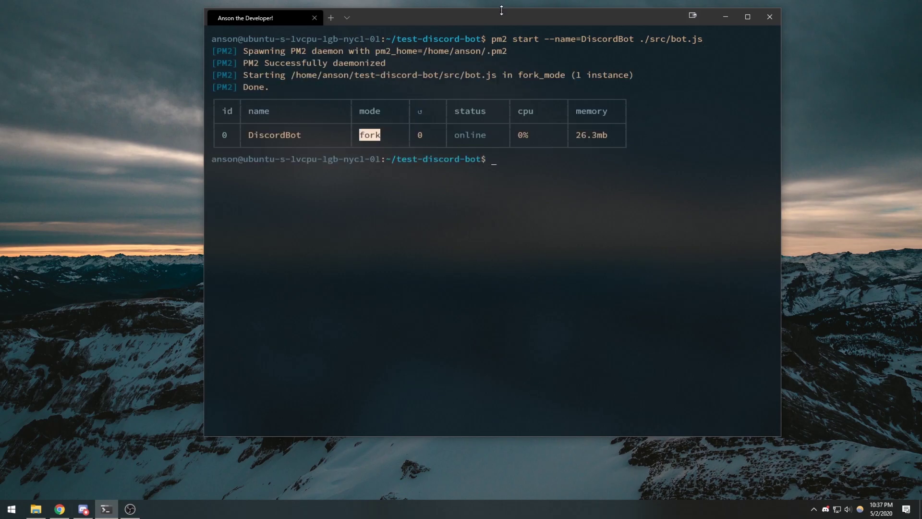
left_click_drag(501, 10, 502, 177)
type("pm2 logs")
key("Return")
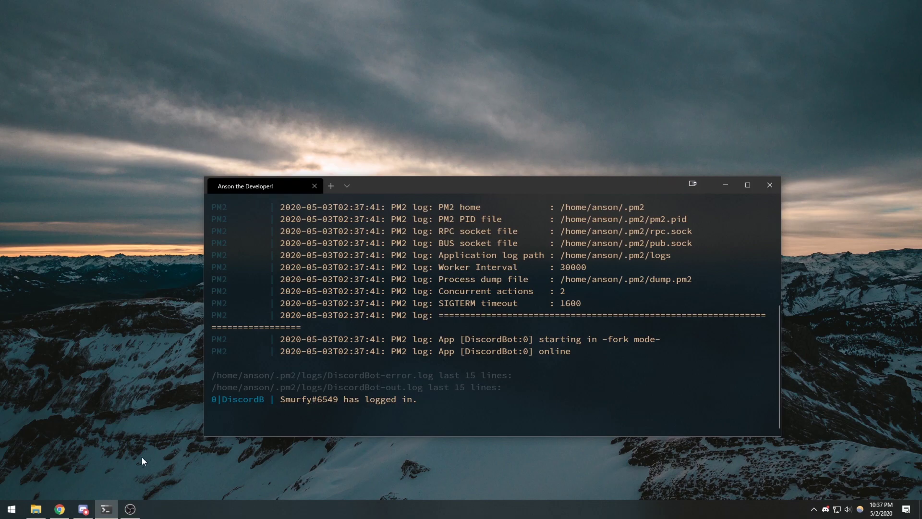
Step: Bring Discord in front of the terminal while the pm2 logs keep streaming
left_click(84, 509)
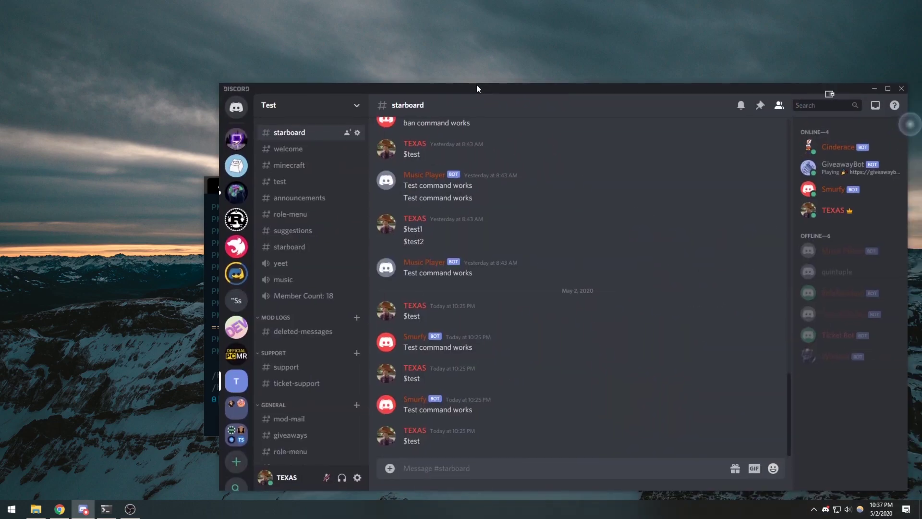
Step: Exit the pm2 log view back to the shell prompt, leaving DiscordBot running
left_click_drag(476, 85, 418, 47)
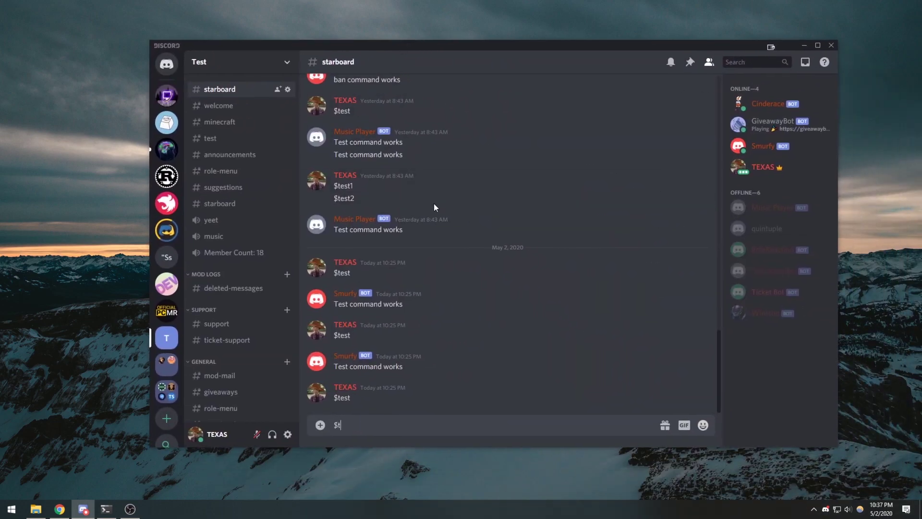
scroll(433, 203, "up", 1)
left_click(106, 509)
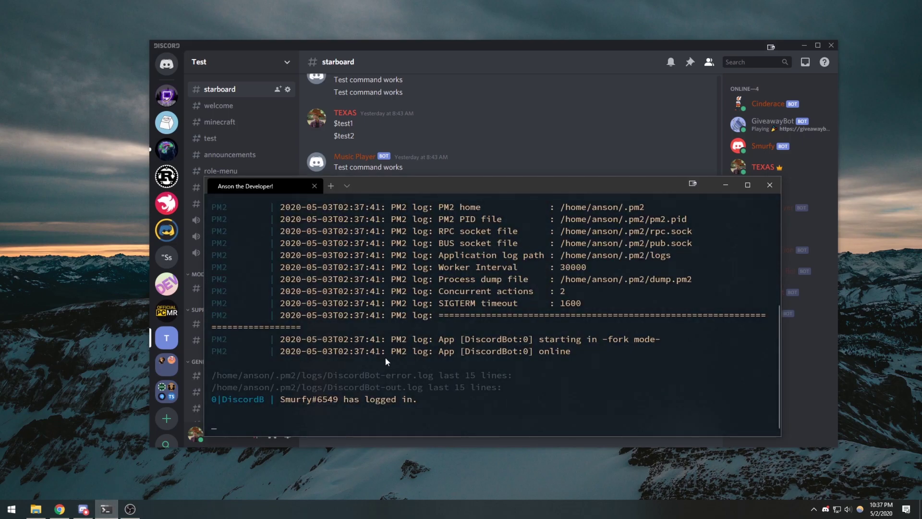
key("ctrl+c")
key("Return")
key("Return")
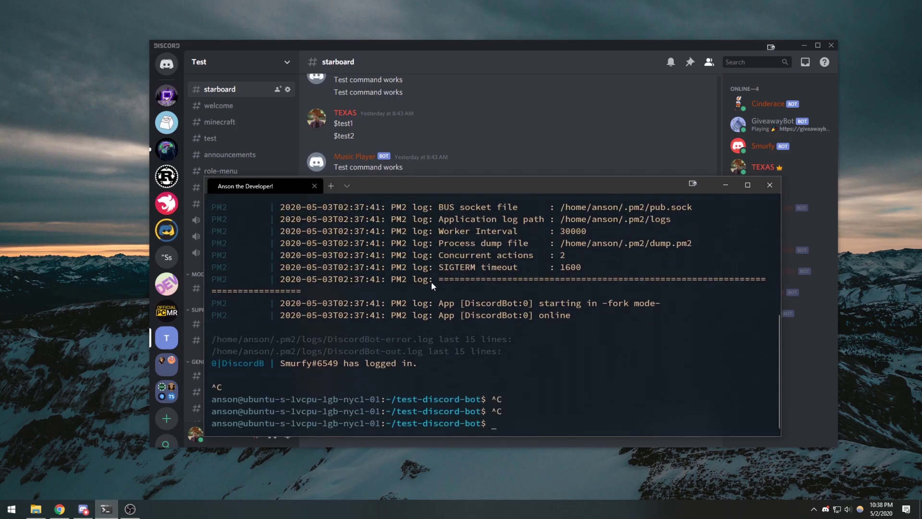
key("Up")
key("Return")
key("ctrl+c")
key("ctrl+c")
key("ctrl+c")
Step: Send several $test messages in starboard, each answered with 'Test command works'
left_click(545, 148)
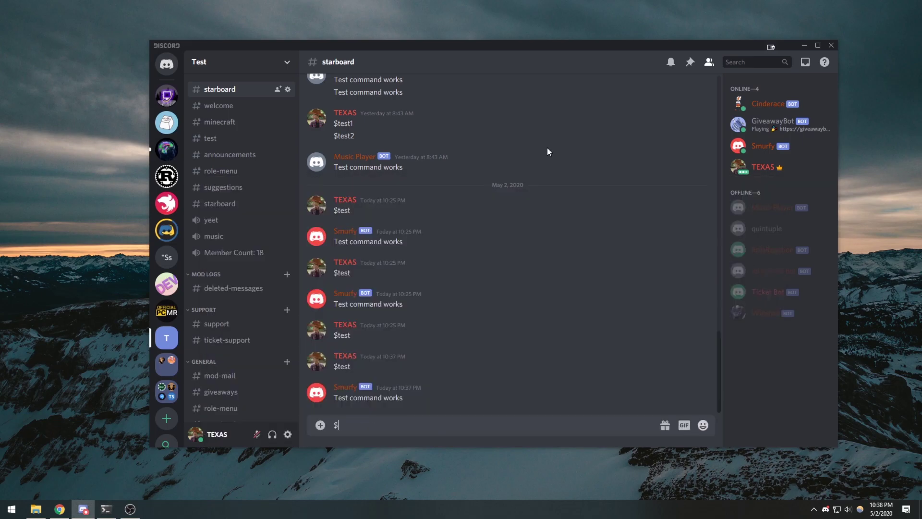
type("$test")
key("Return")
left_click(105, 509)
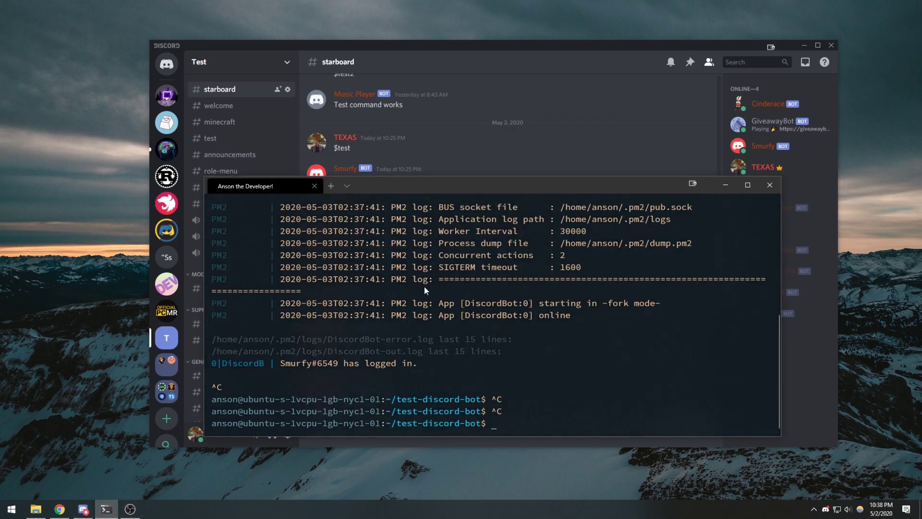
left_click(775, 182)
left_click(480, 425)
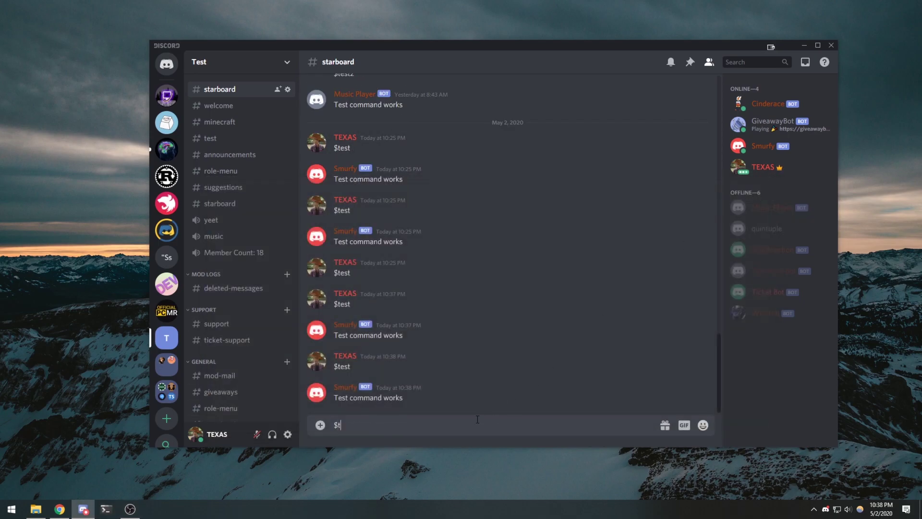
type("$test")
key("Return")
type("$test")
key("Return")
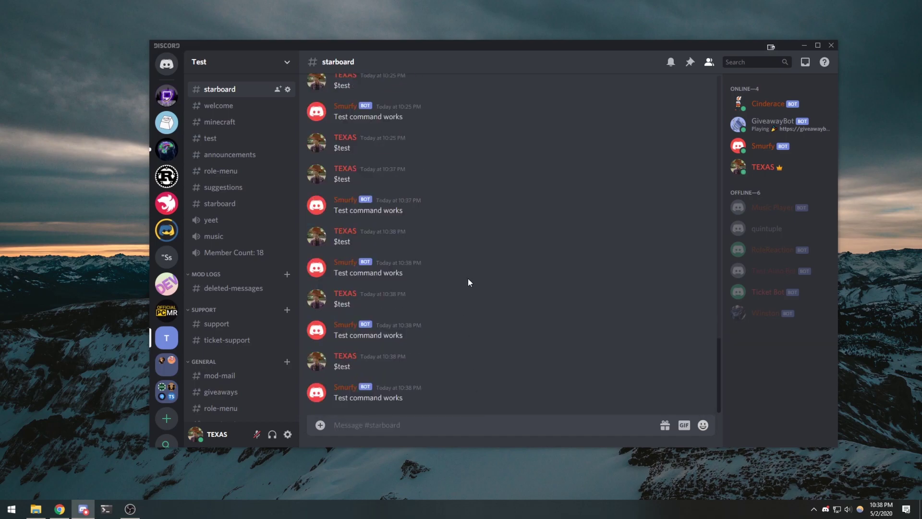
left_click_drag(588, 45, 557, 50)
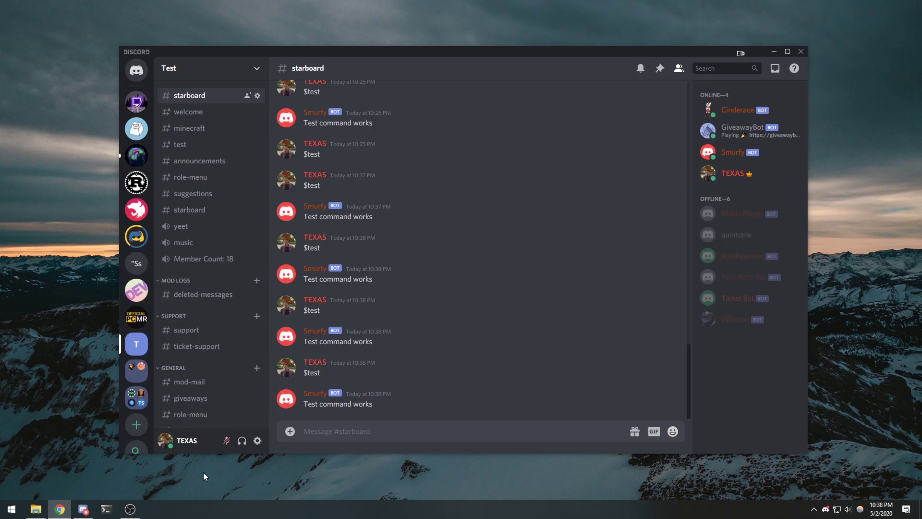
left_click(305, 432)
key("alt+Tab")
key("alt+Tab")
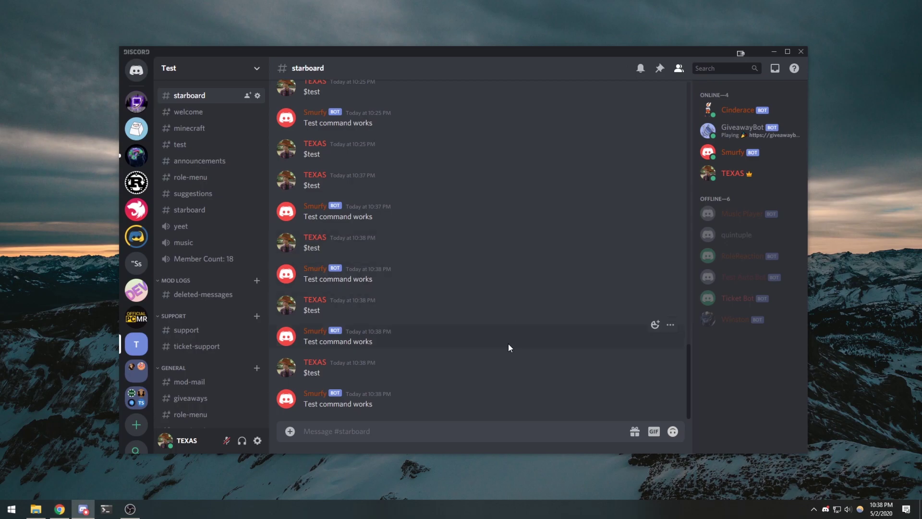